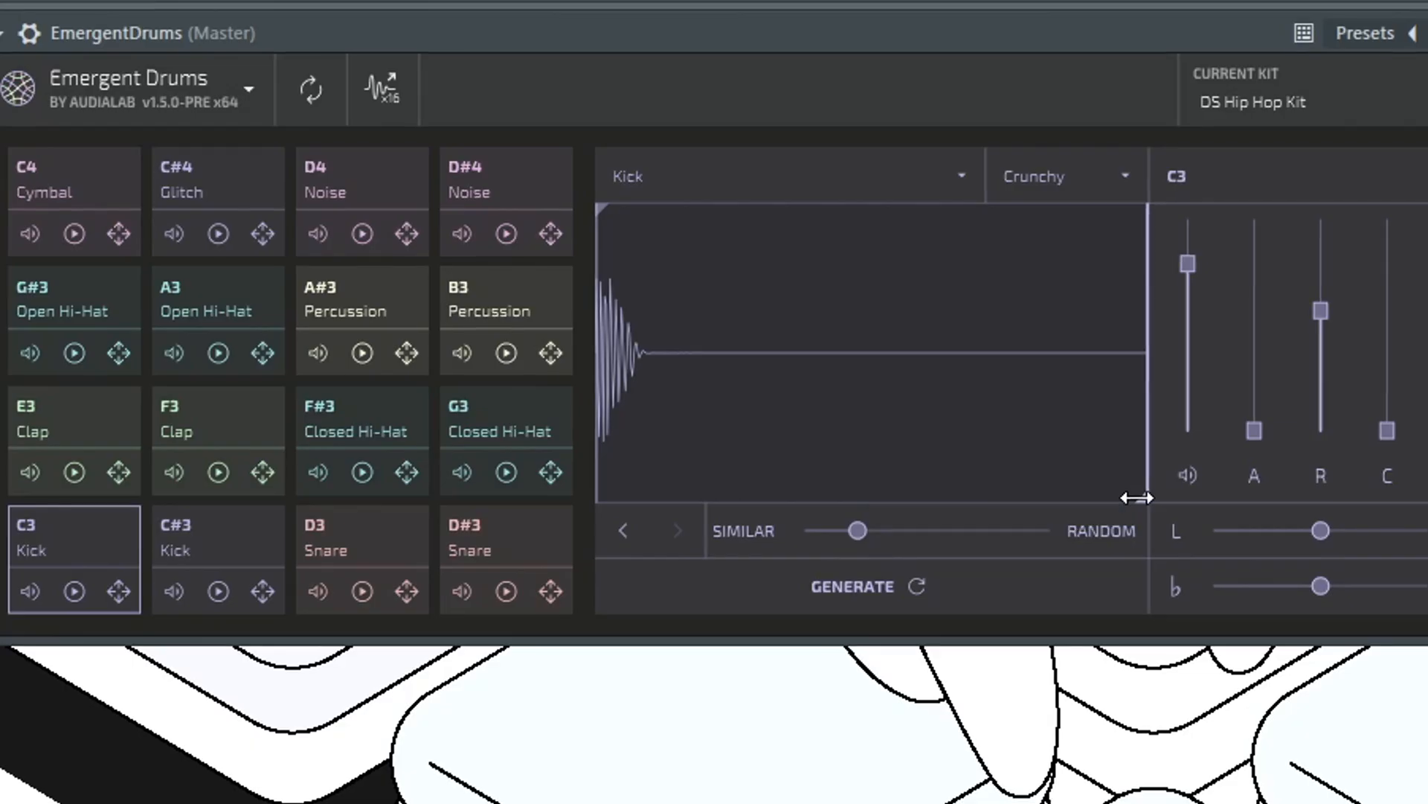
# - Trim the C3 kick's end to just after its decay, and generate new versions with the difference amount raised slightly past the midpoint toward Random
pyautogui.moveTo(770, 314); pyautogui.dragTo(587, 304)
pyautogui.moveTo(747, 472); pyautogui.dragTo(649, 468)
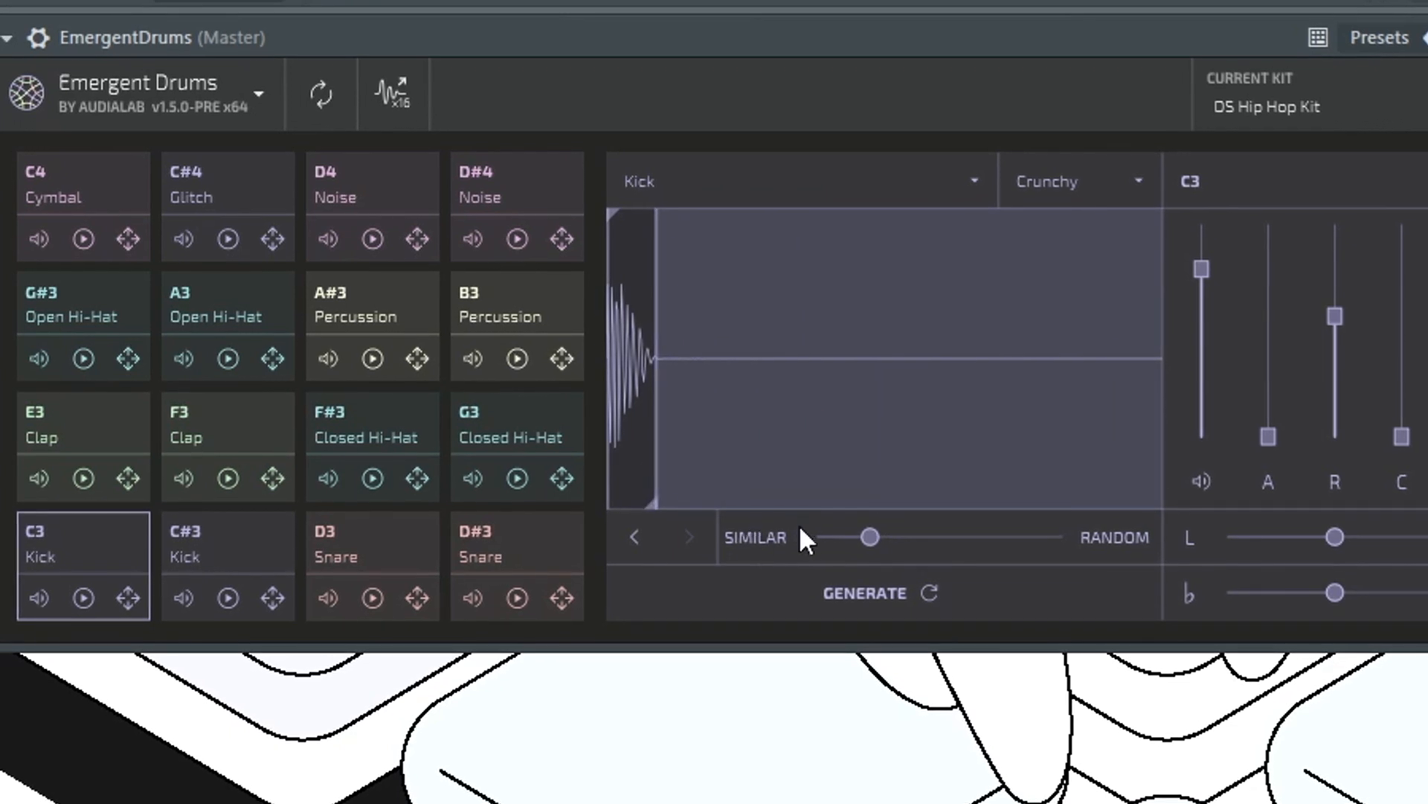
pyautogui.click(935, 592)
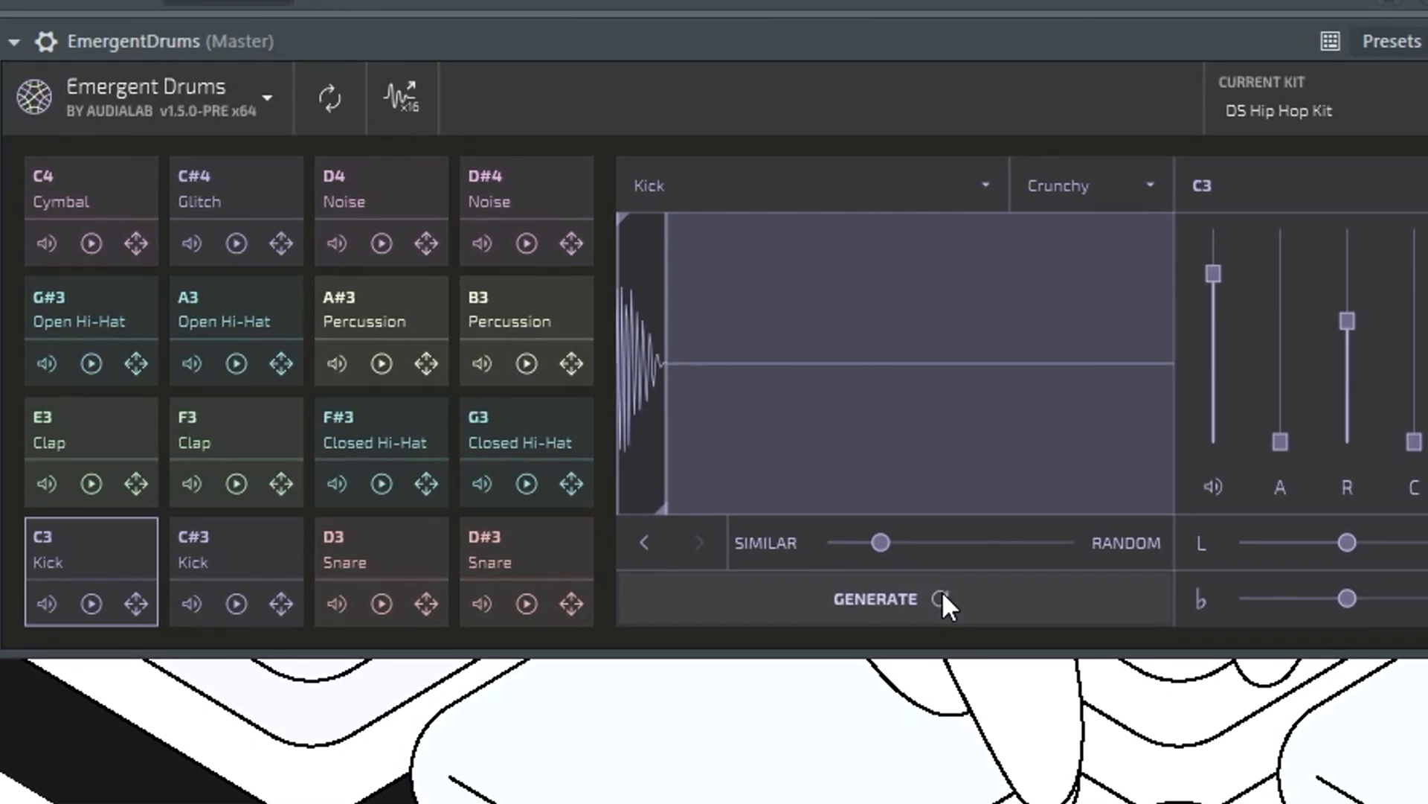
pyautogui.moveTo(880, 541); pyautogui.dragTo(979, 543)
pyautogui.click(941, 604)
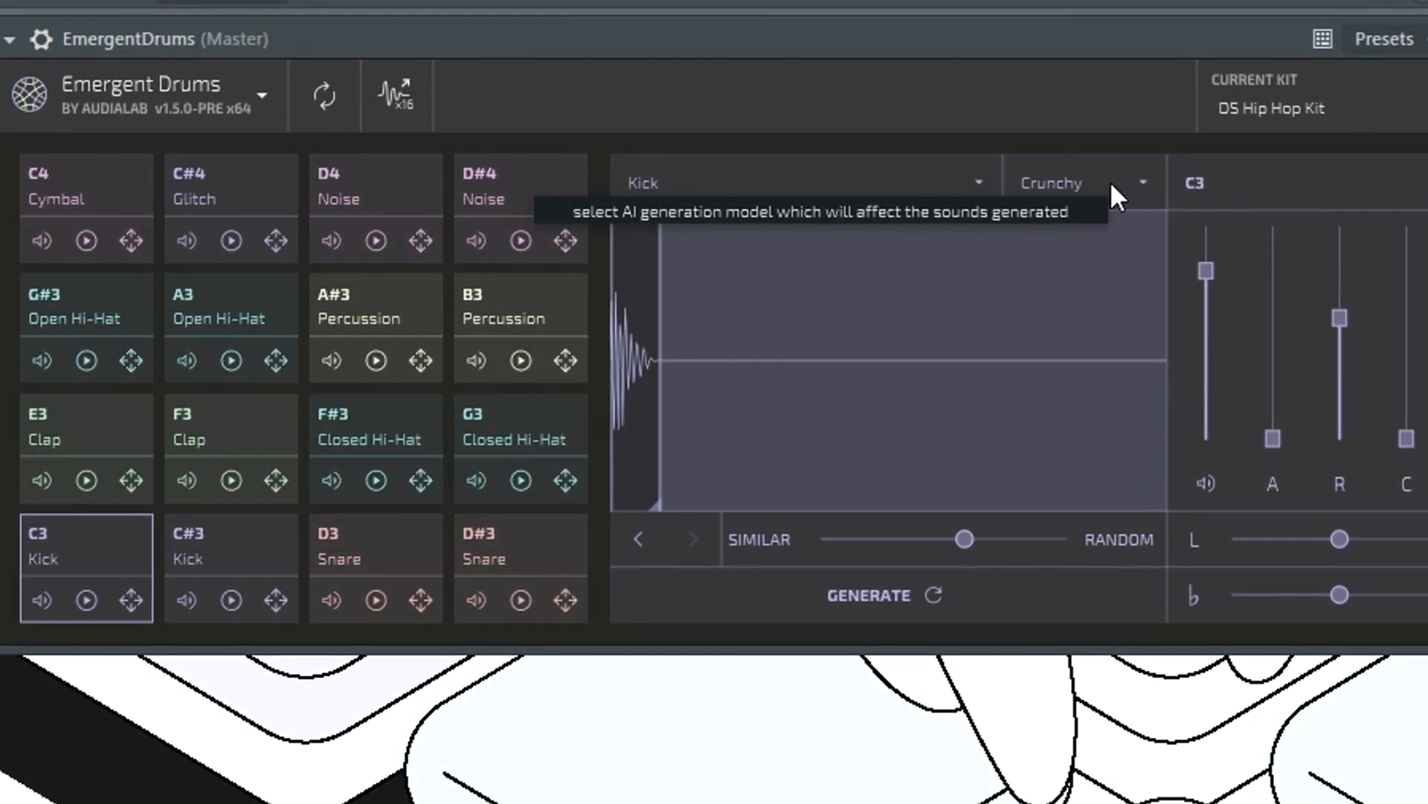
# - Generate a Random-type sample for the C3 pad with the Creamy AI model
pyautogui.click(1141, 185)
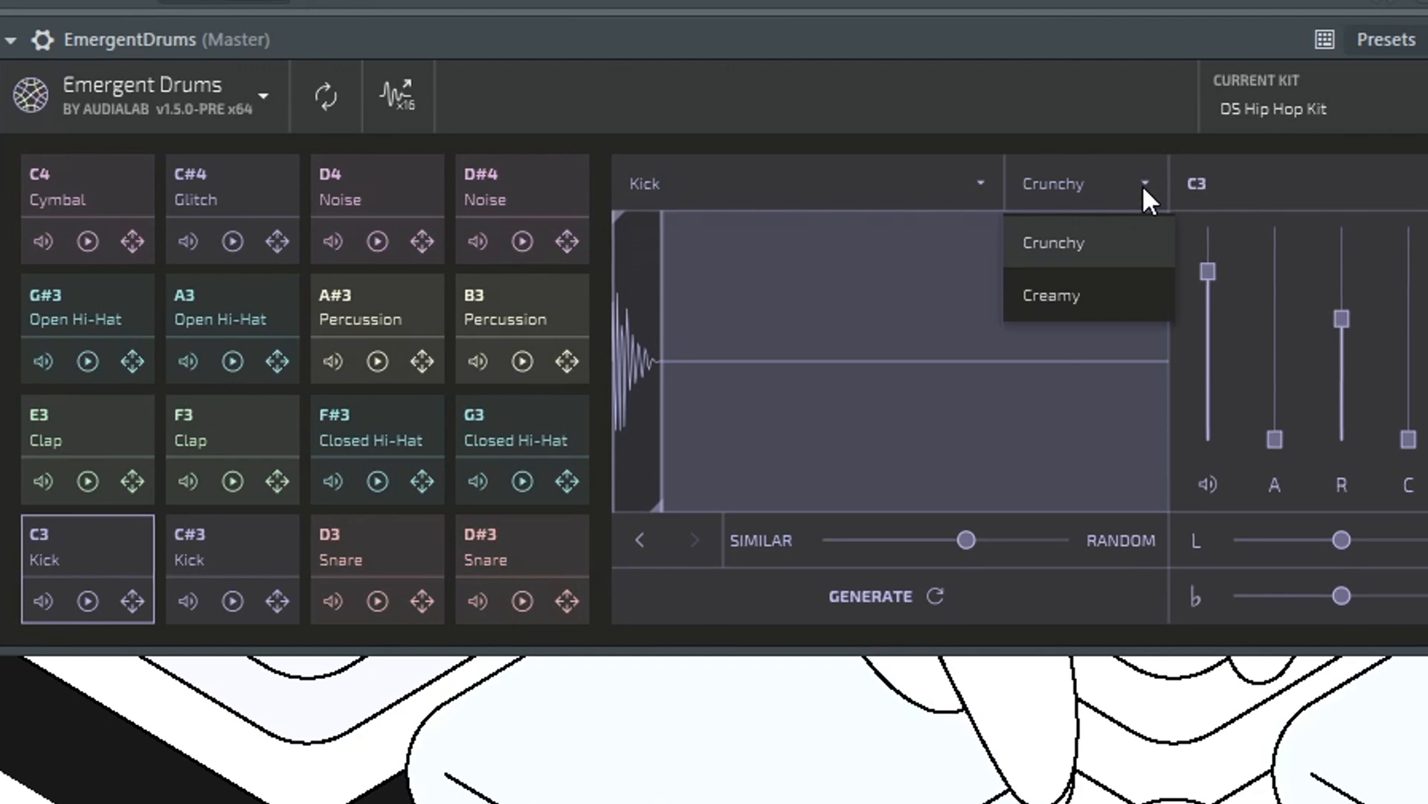
pyautogui.click(1073, 295)
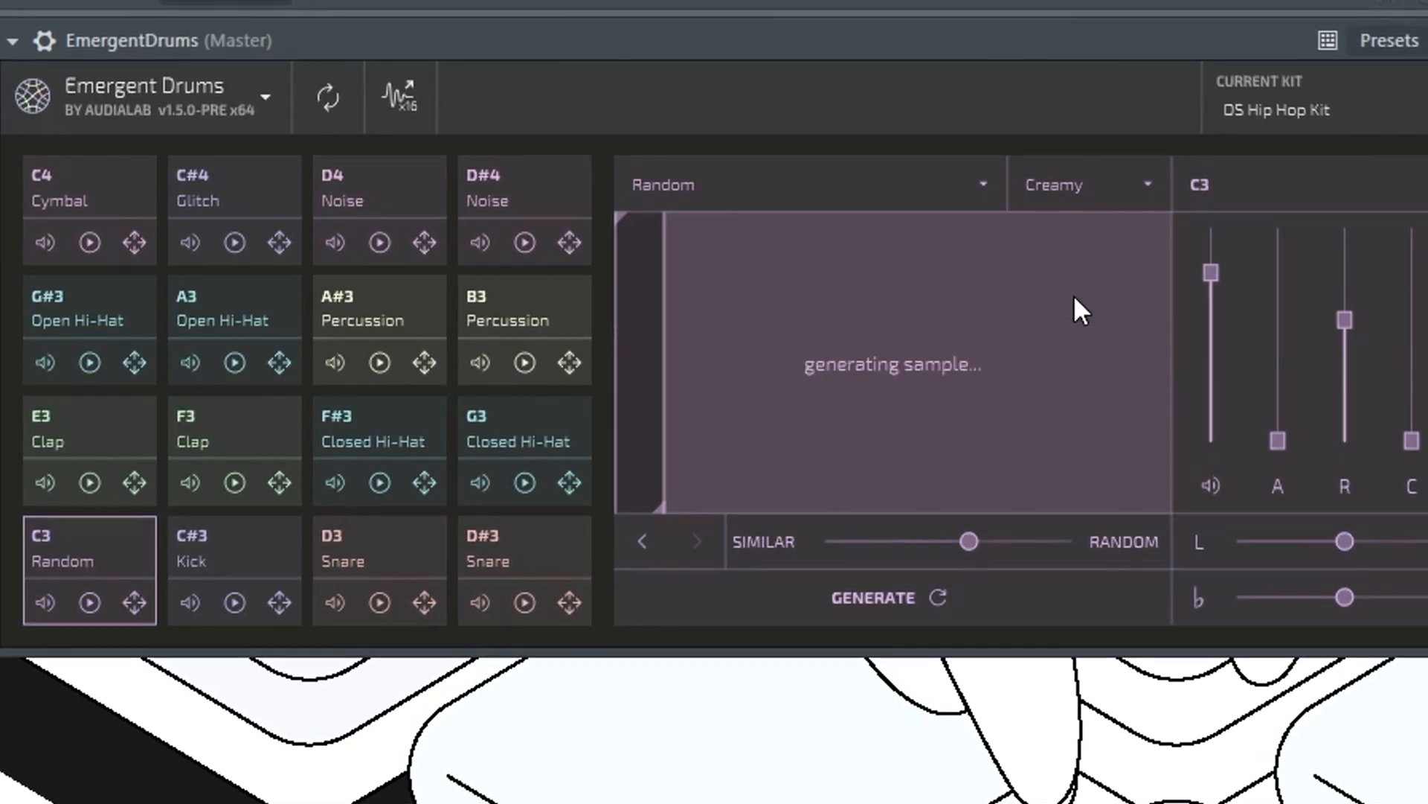
pyautogui.click(965, 477)
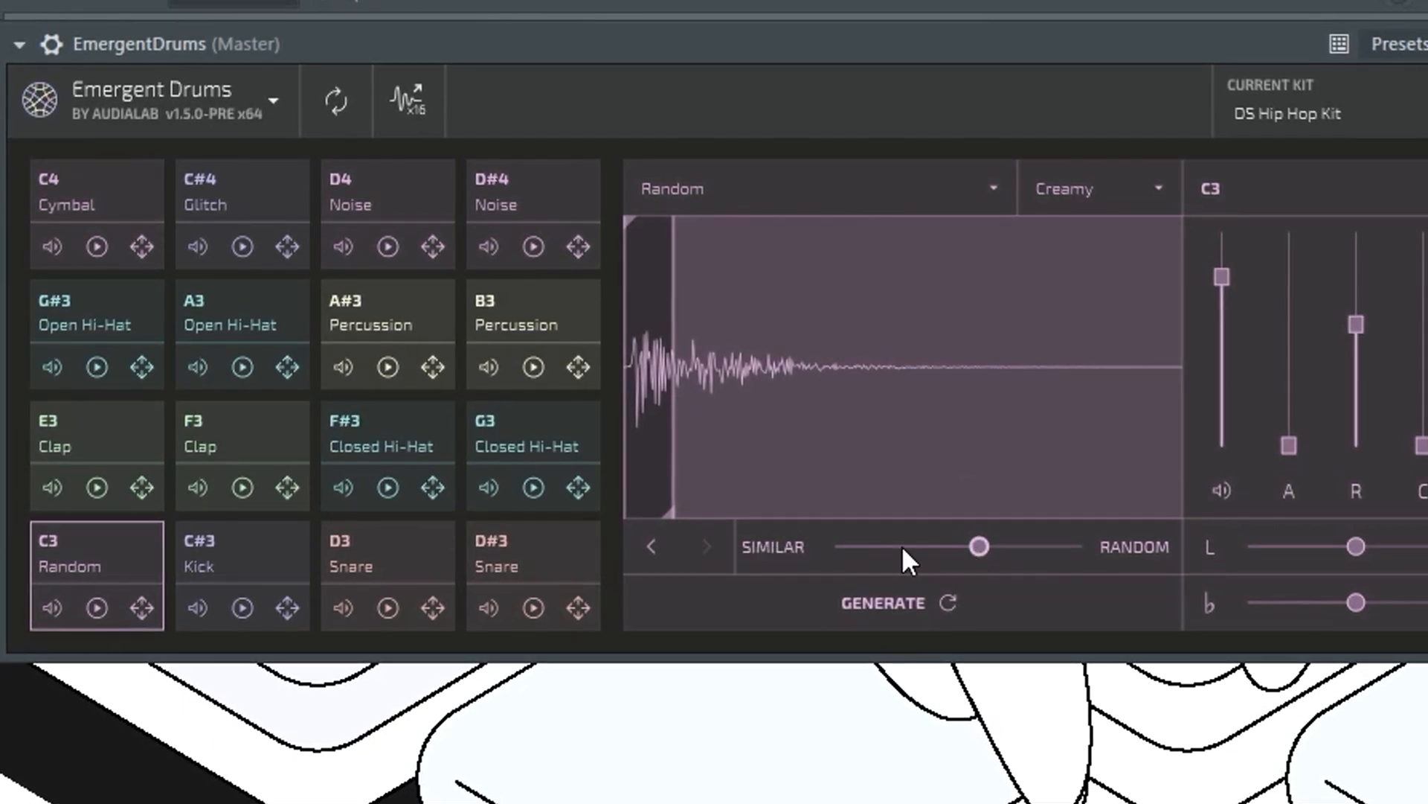
pyautogui.click(949, 603)
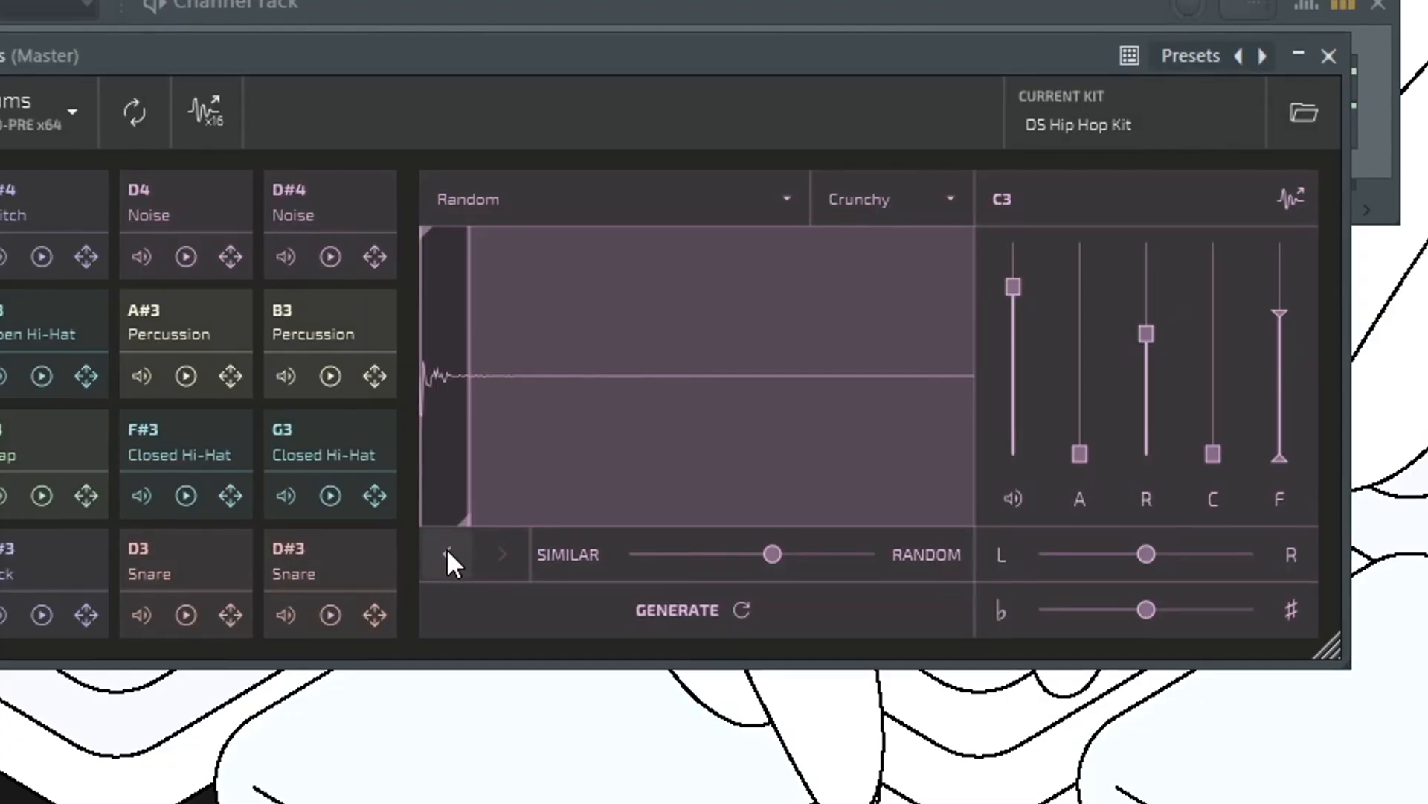
# - Return the C3 pad to its original Crunchy kick sample and raise its attack time slightly
pyautogui.click(446, 552)
pyautogui.click(446, 552)
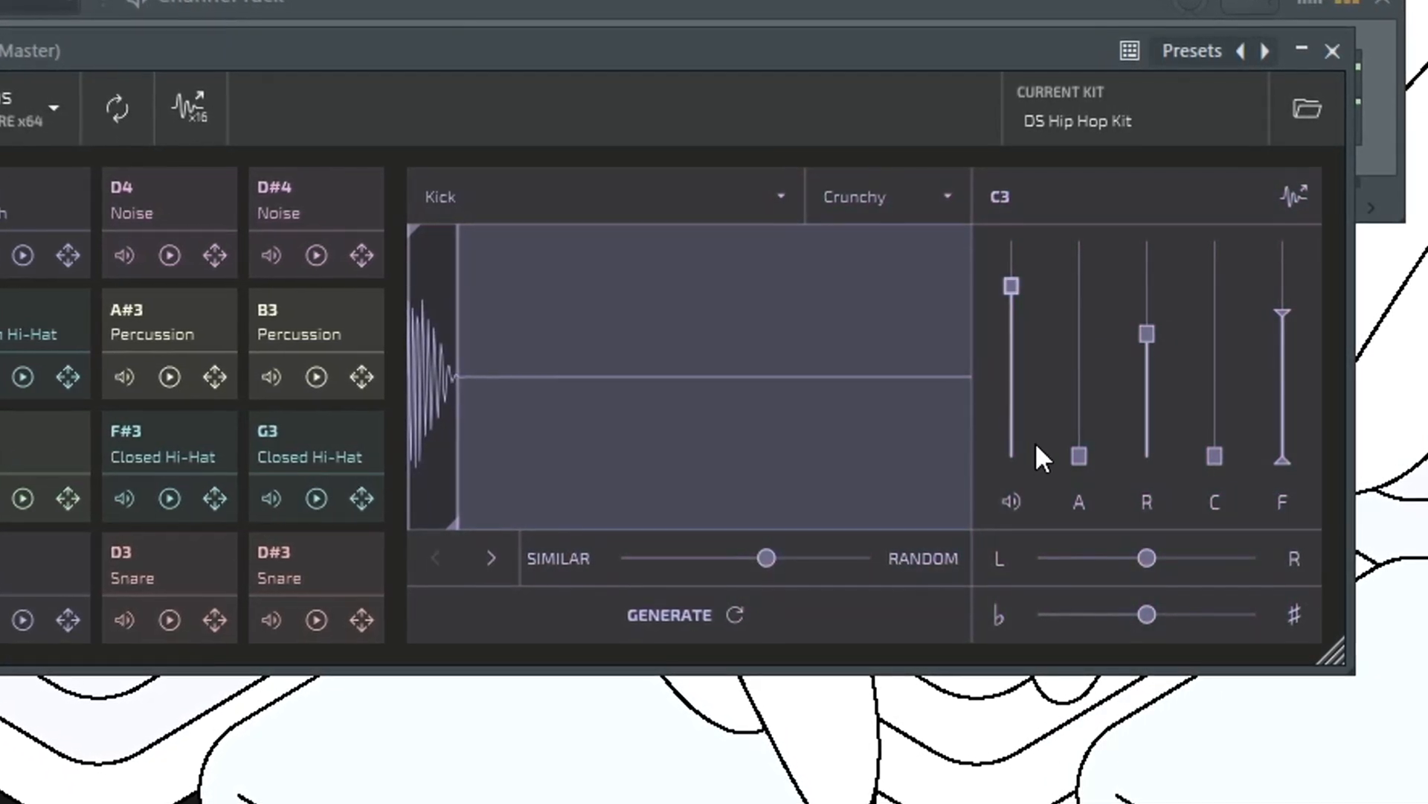
pyautogui.moveTo(1079, 454); pyautogui.dragTo(1061, 390)
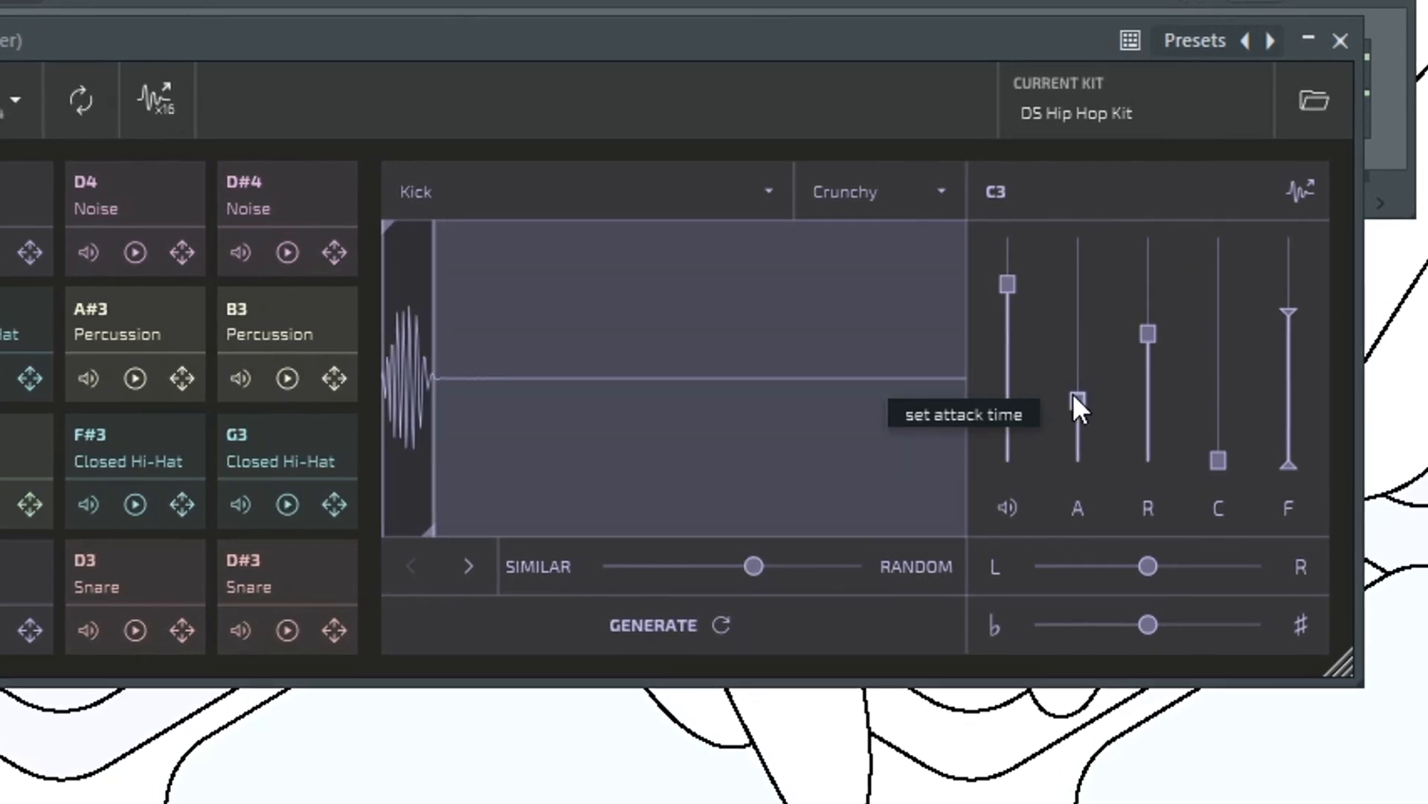
pyautogui.moveTo(1074, 396)
pyautogui.mouseDown()
pyautogui.moveTo(1103, 471)
pyautogui.moveTo(1080, 467)
pyautogui.moveTo(1070, 417)
pyautogui.mouseUp()
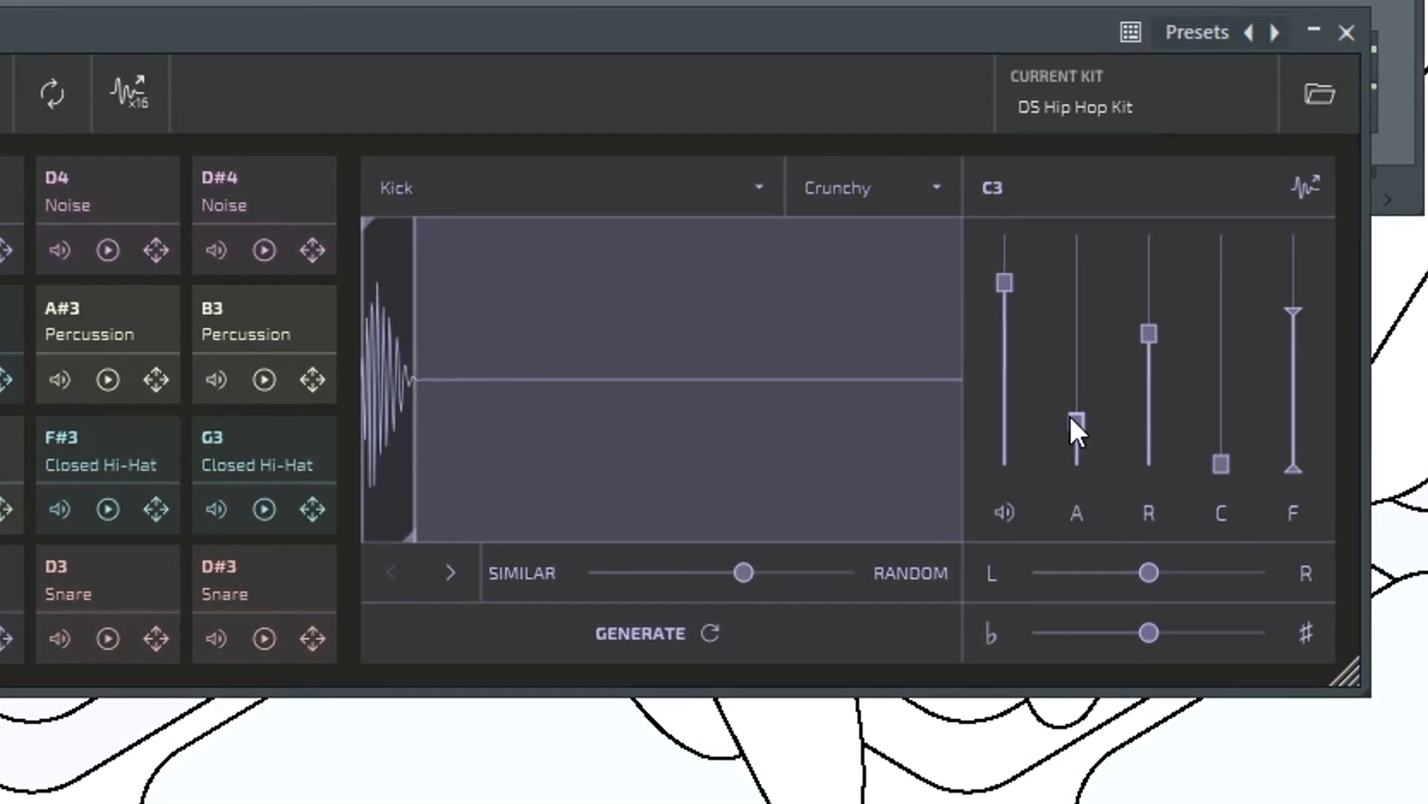
# - Raise the C3 kick's R and C amounts and the upper limit of its F range, keeping its pan centred
pyautogui.moveTo(1149, 334); pyautogui.dragTo(1151, 288)
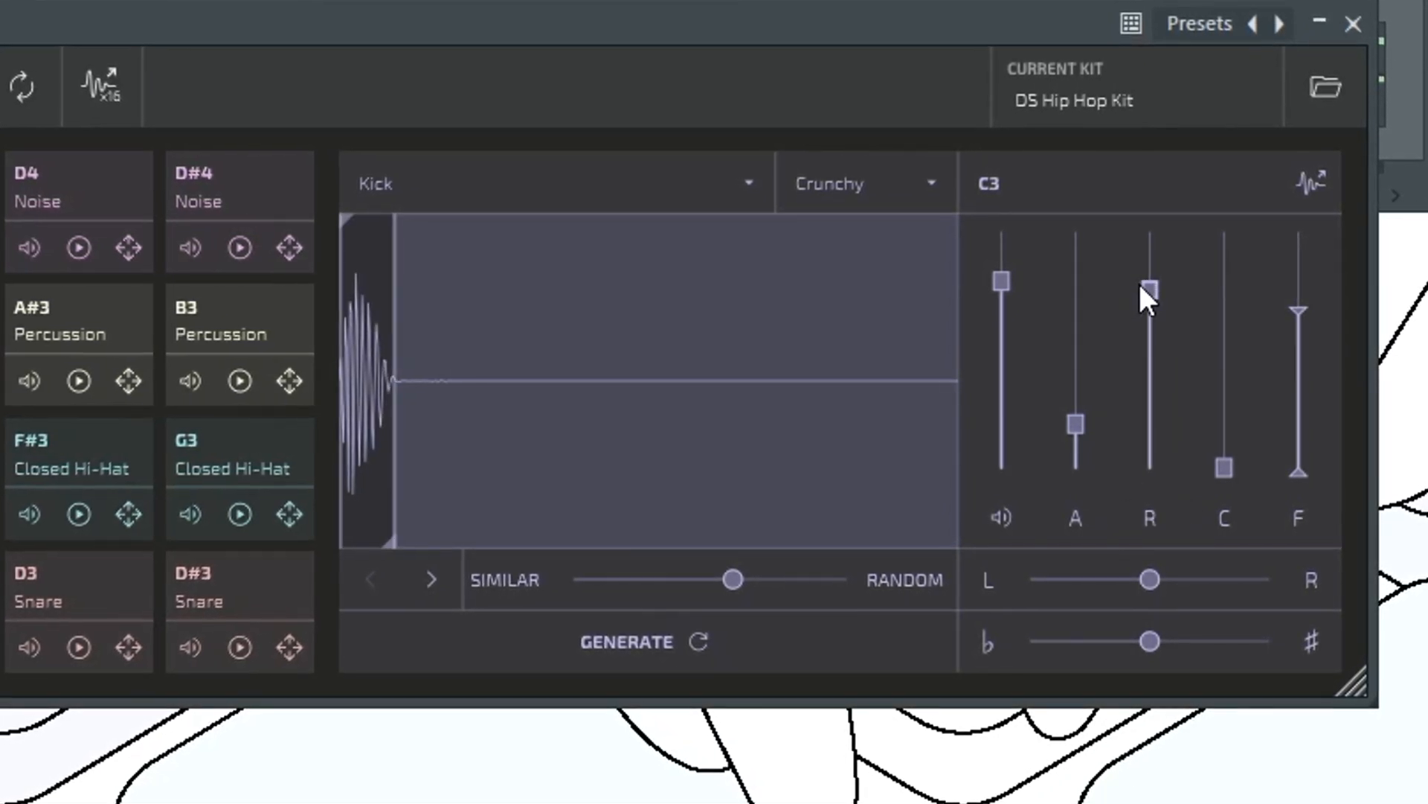
pyautogui.moveTo(1234, 466); pyautogui.dragTo(1205, 413)
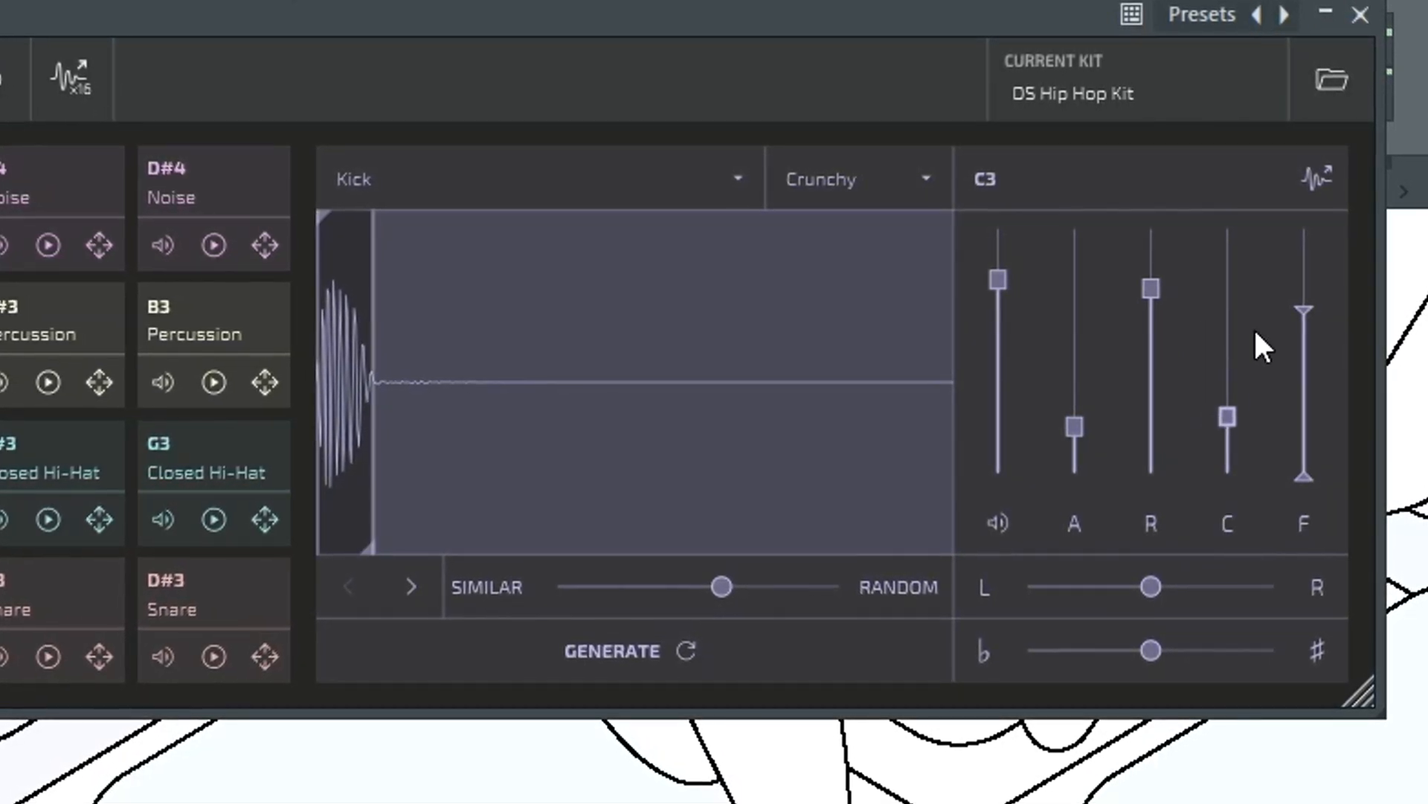
pyautogui.moveTo(1296, 308)
pyautogui.mouseDown()
pyautogui.moveTo(1315, 368)
pyautogui.moveTo(1302, 471)
pyautogui.moveTo(1292, 245)
pyautogui.moveTo(1299, 284)
pyautogui.mouseUp()
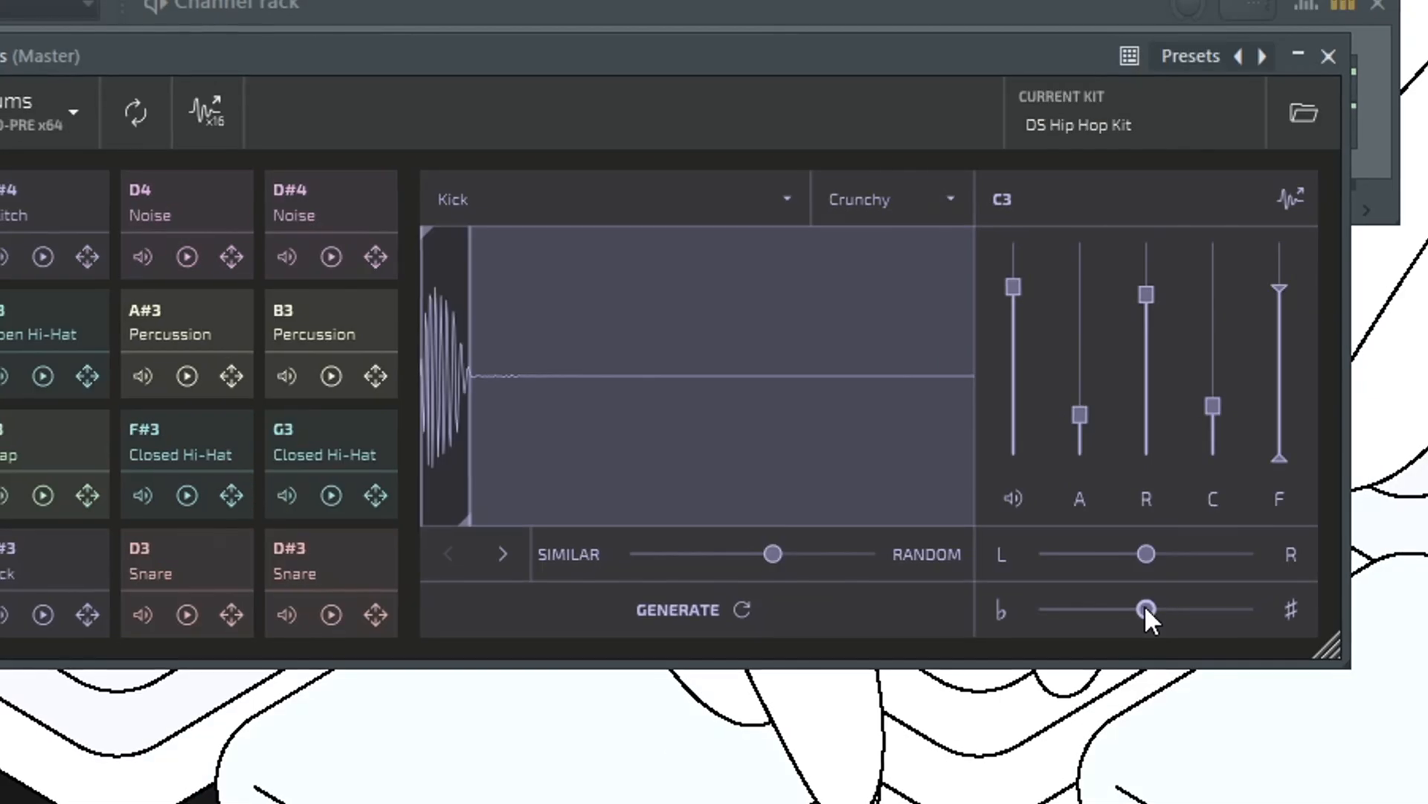
pyautogui.moveTo(1143, 606)
pyautogui.mouseDown()
pyautogui.moveTo(1226, 623)
pyautogui.moveTo(1094, 618)
pyautogui.moveTo(1135, 617)
pyautogui.mouseUp()
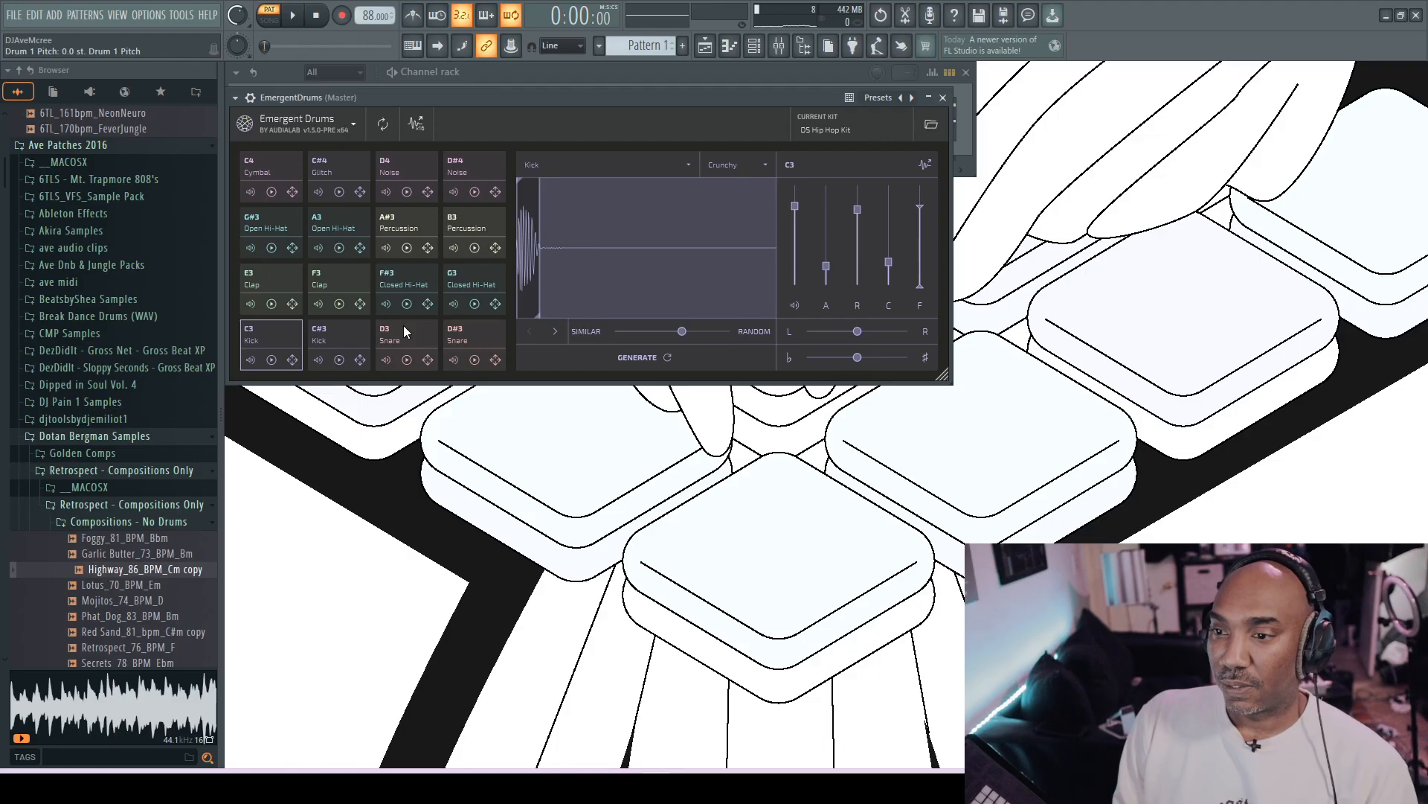
# - Generate a variation of the D#3 snare with the difference amount at 0.252 and play the pattern to hear it
pyautogui.click(153, 562)
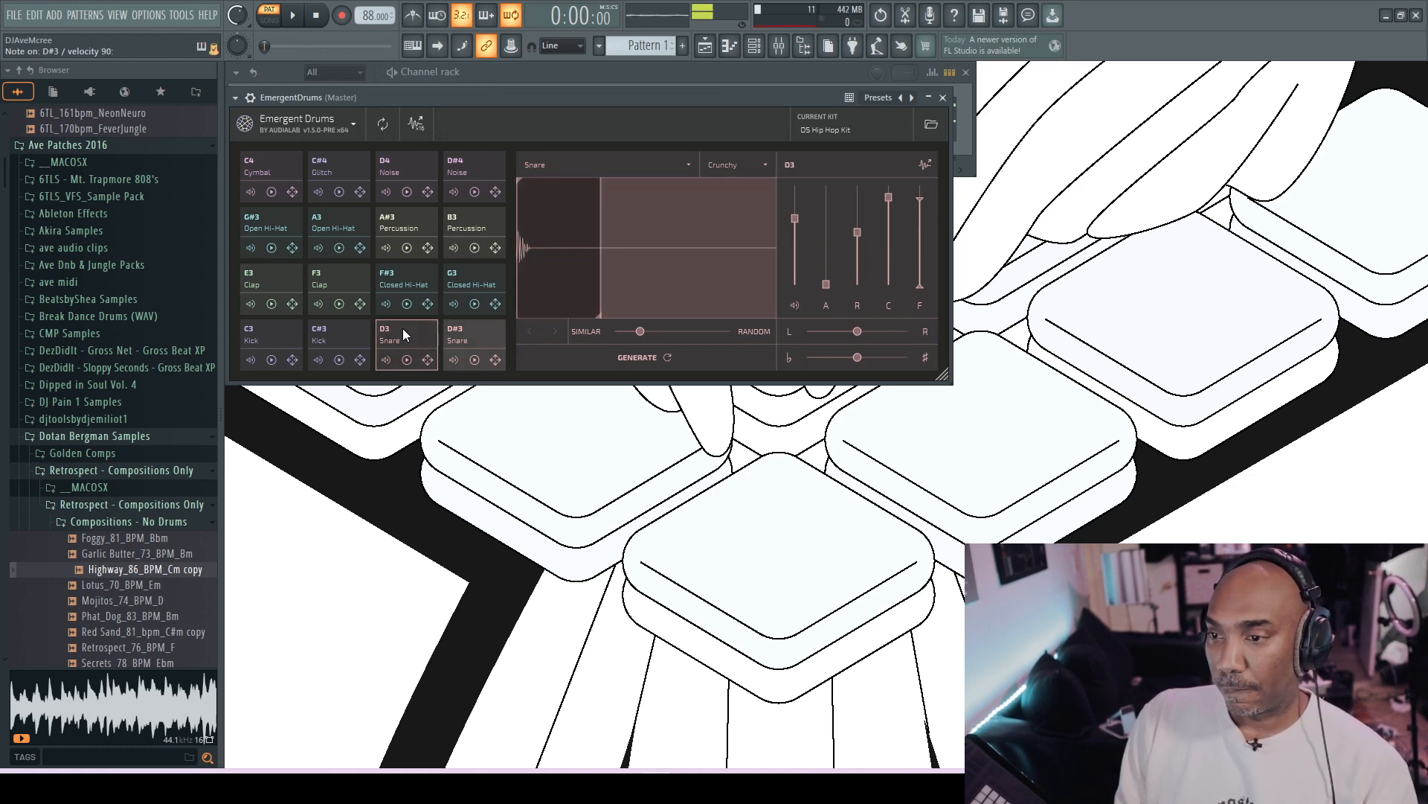
pyautogui.click(479, 328)
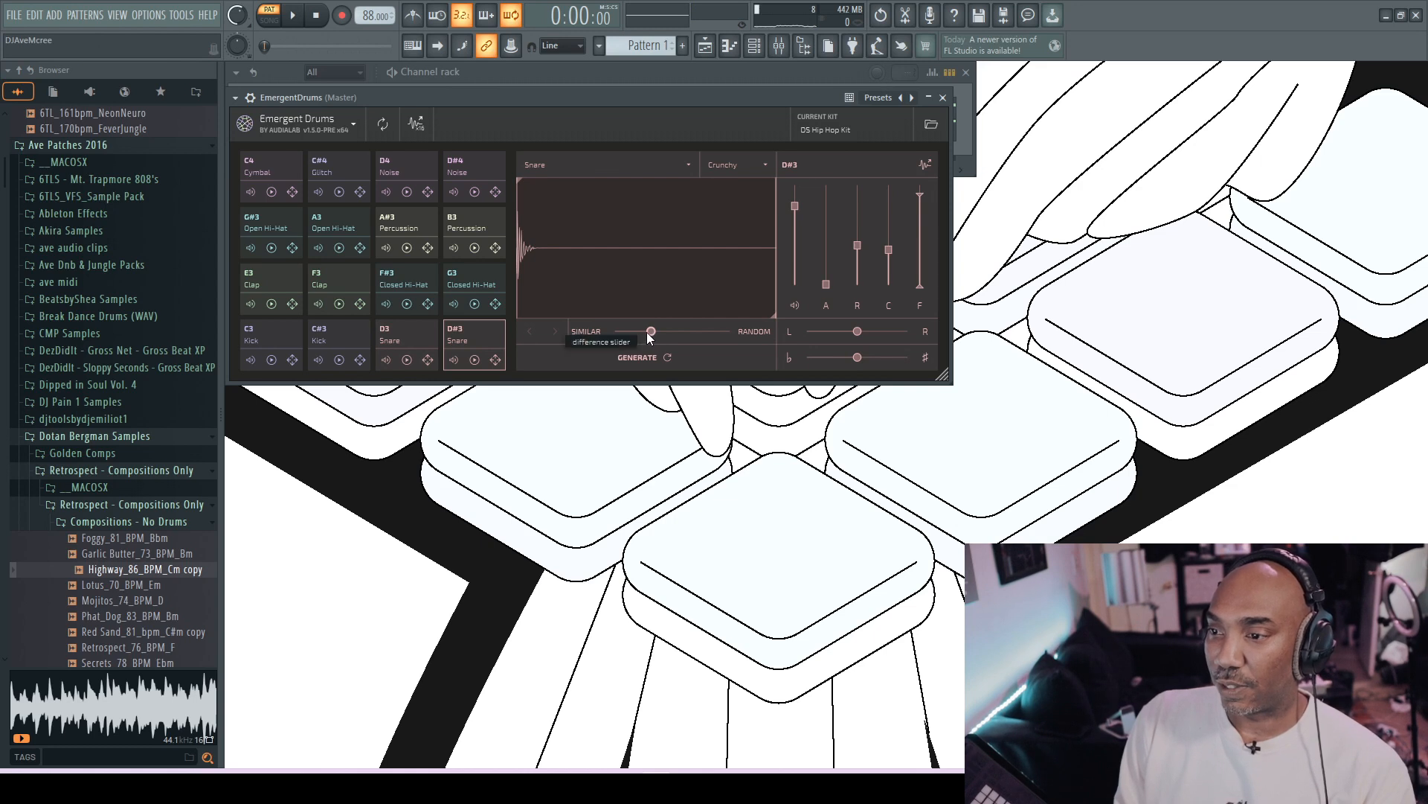
pyautogui.moveTo(652, 331); pyautogui.dragTo(656, 332)
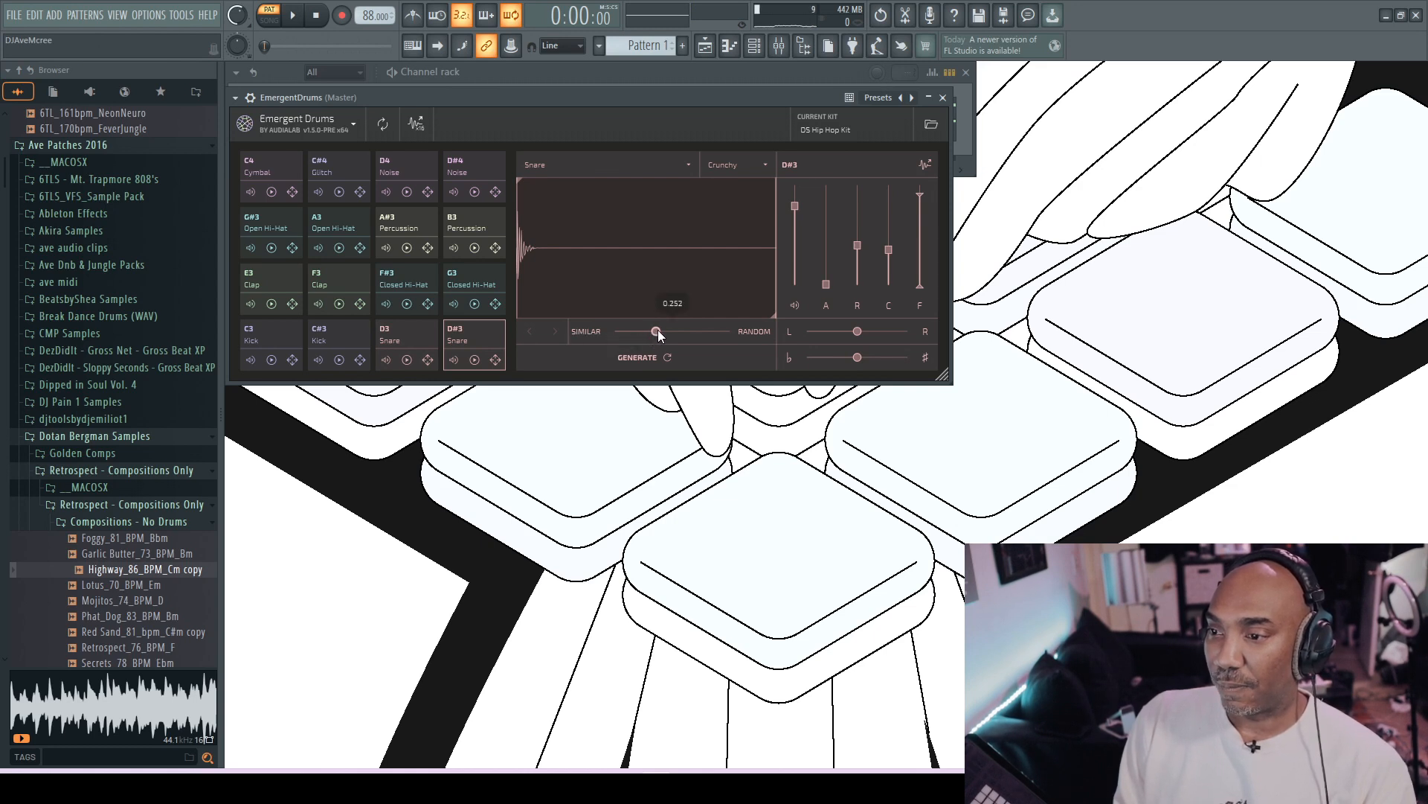
pyautogui.click(668, 357)
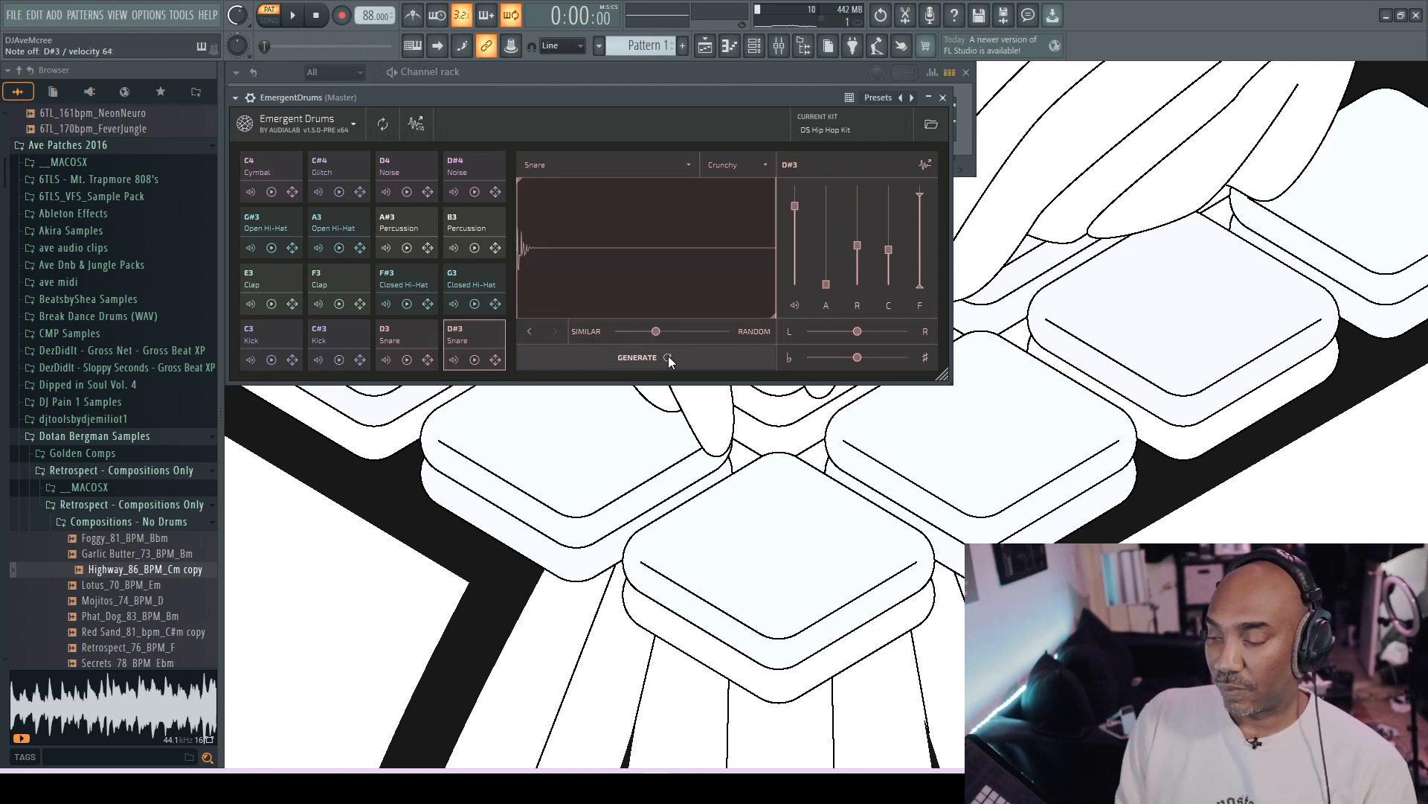
pyautogui.press('space')
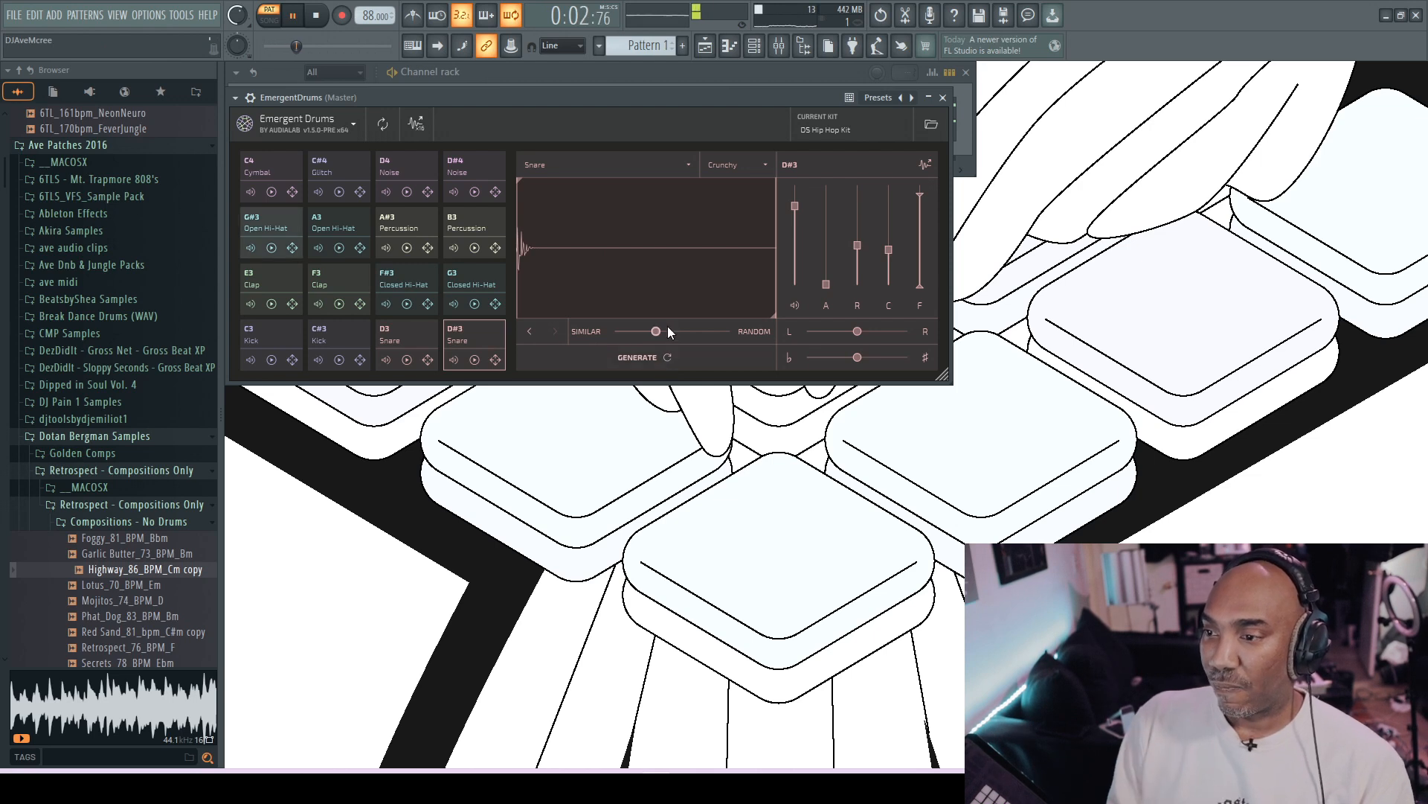
# - Generate another D#3 snare variation with the difference amount at 0.637, and go back to the original snare sample
pyautogui.moveTo(656, 331); pyautogui.dragTo(698, 332)
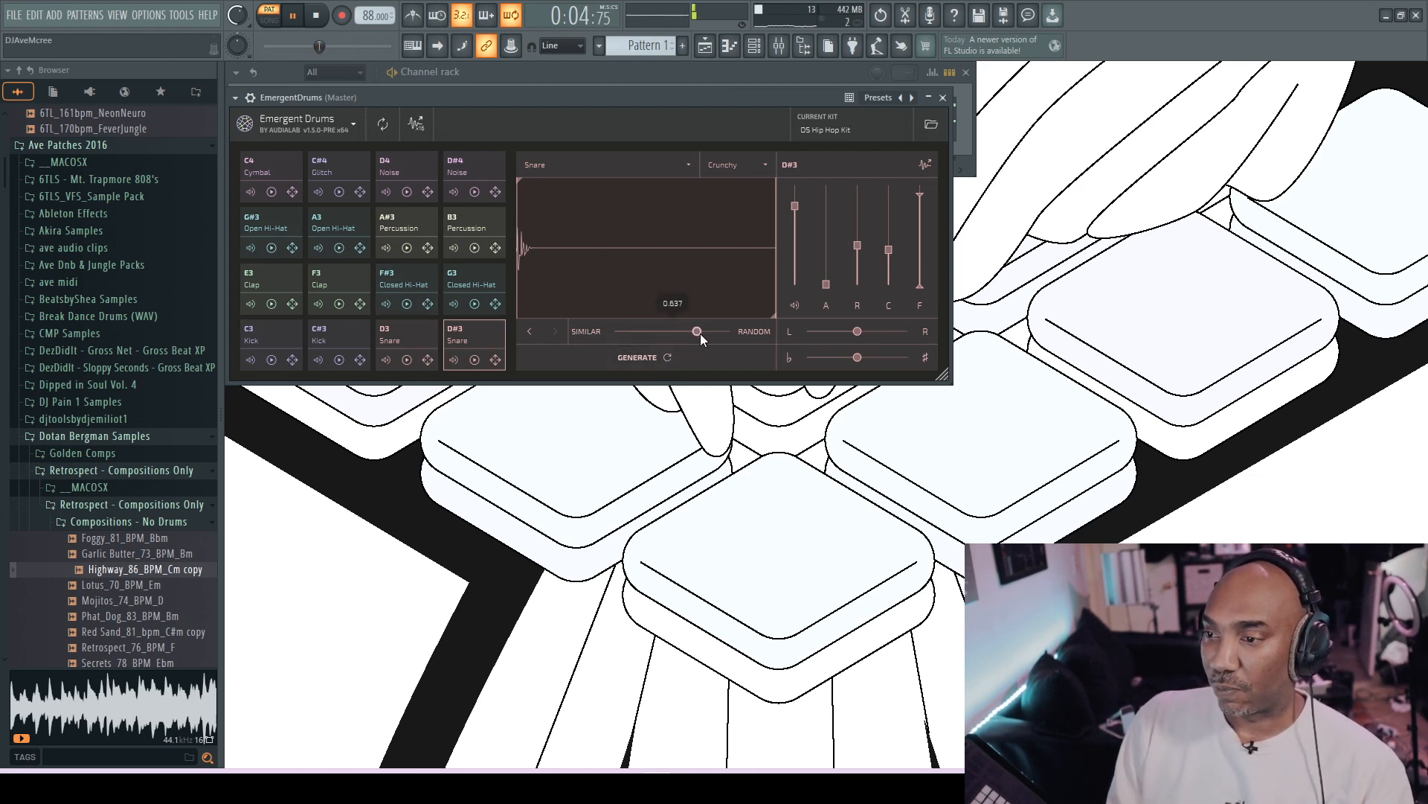
pyautogui.click(666, 358)
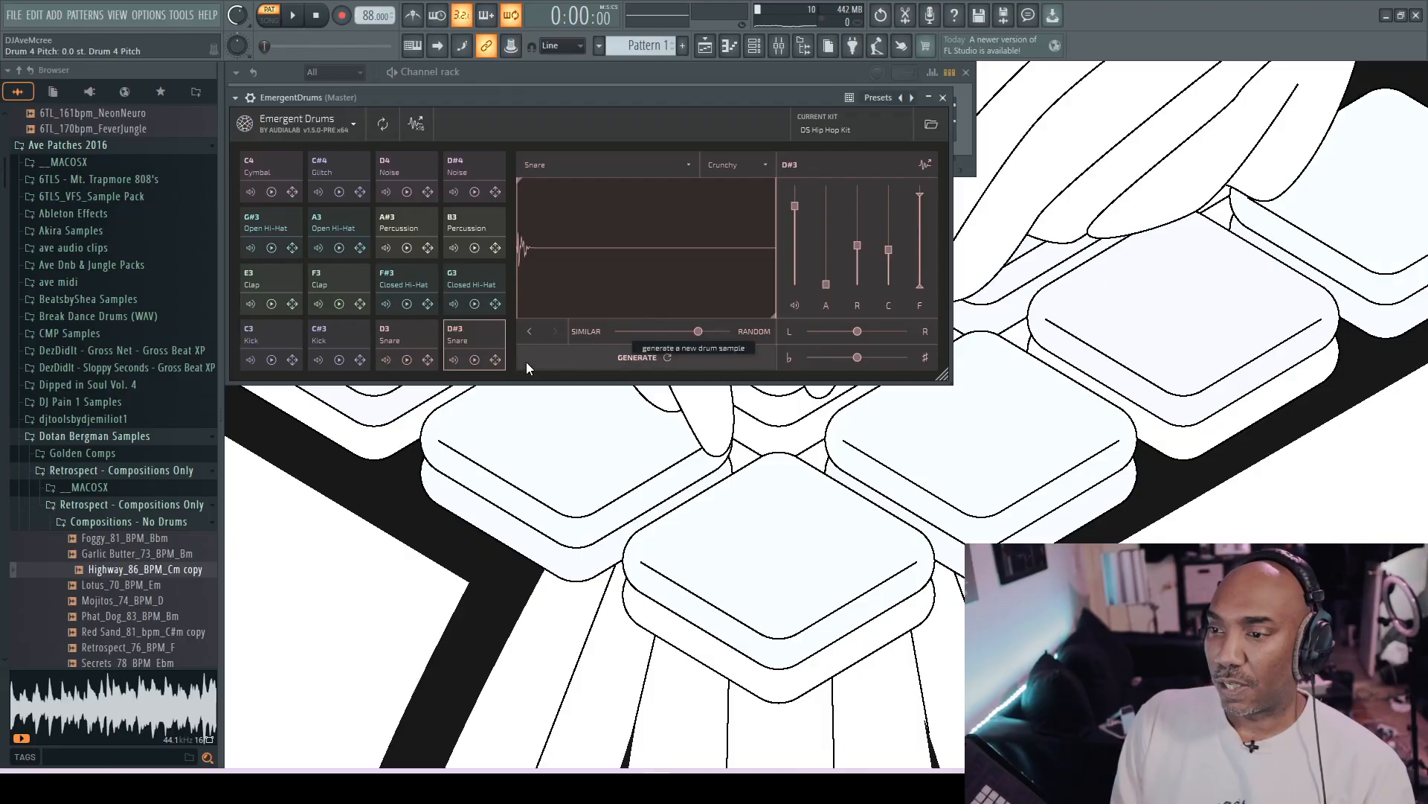
pyautogui.click(524, 336)
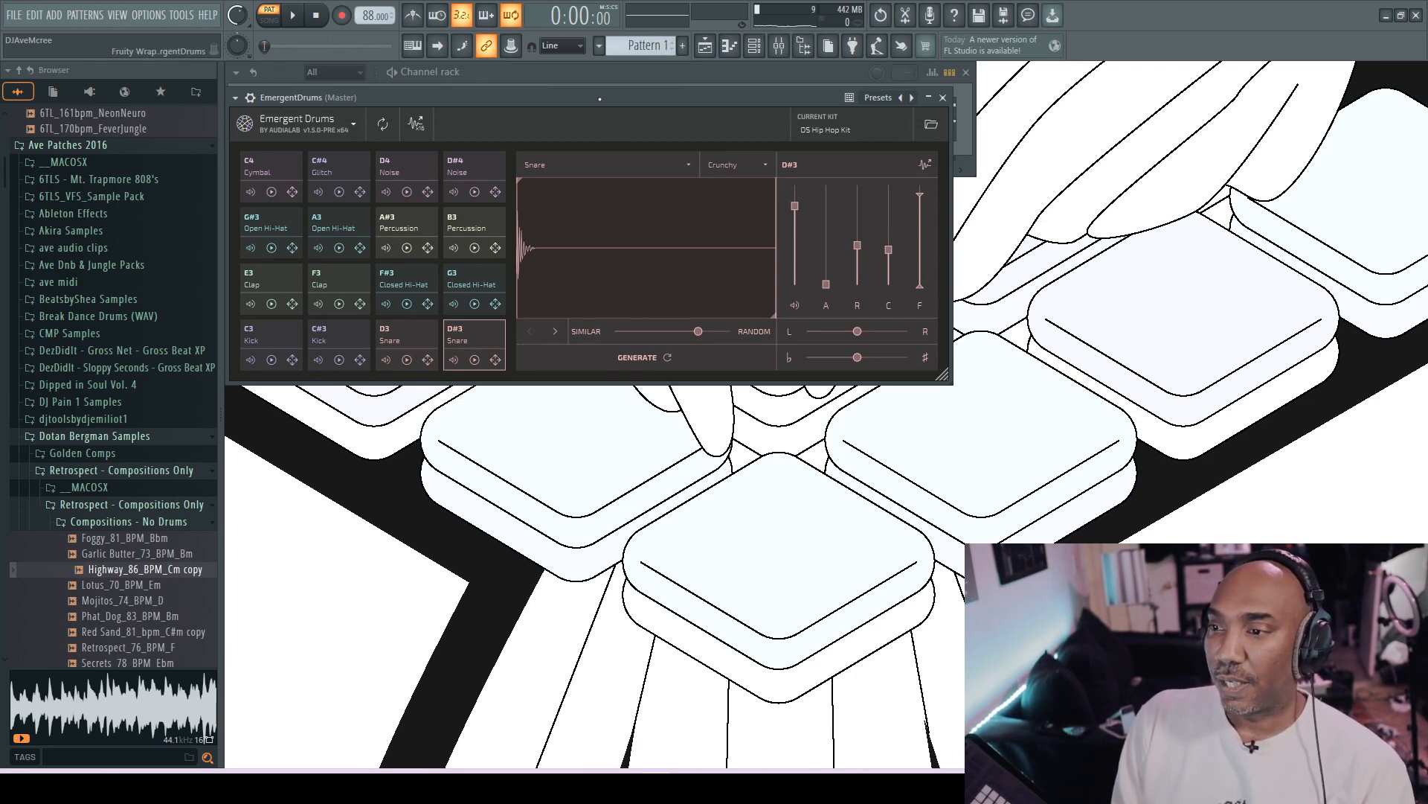
# - Copy the D#3 snare from the drum plugin into the channel rack as a new sampler channel, and close the sampler's window
pyautogui.moveTo(600, 99); pyautogui.dragTo(874, 147)
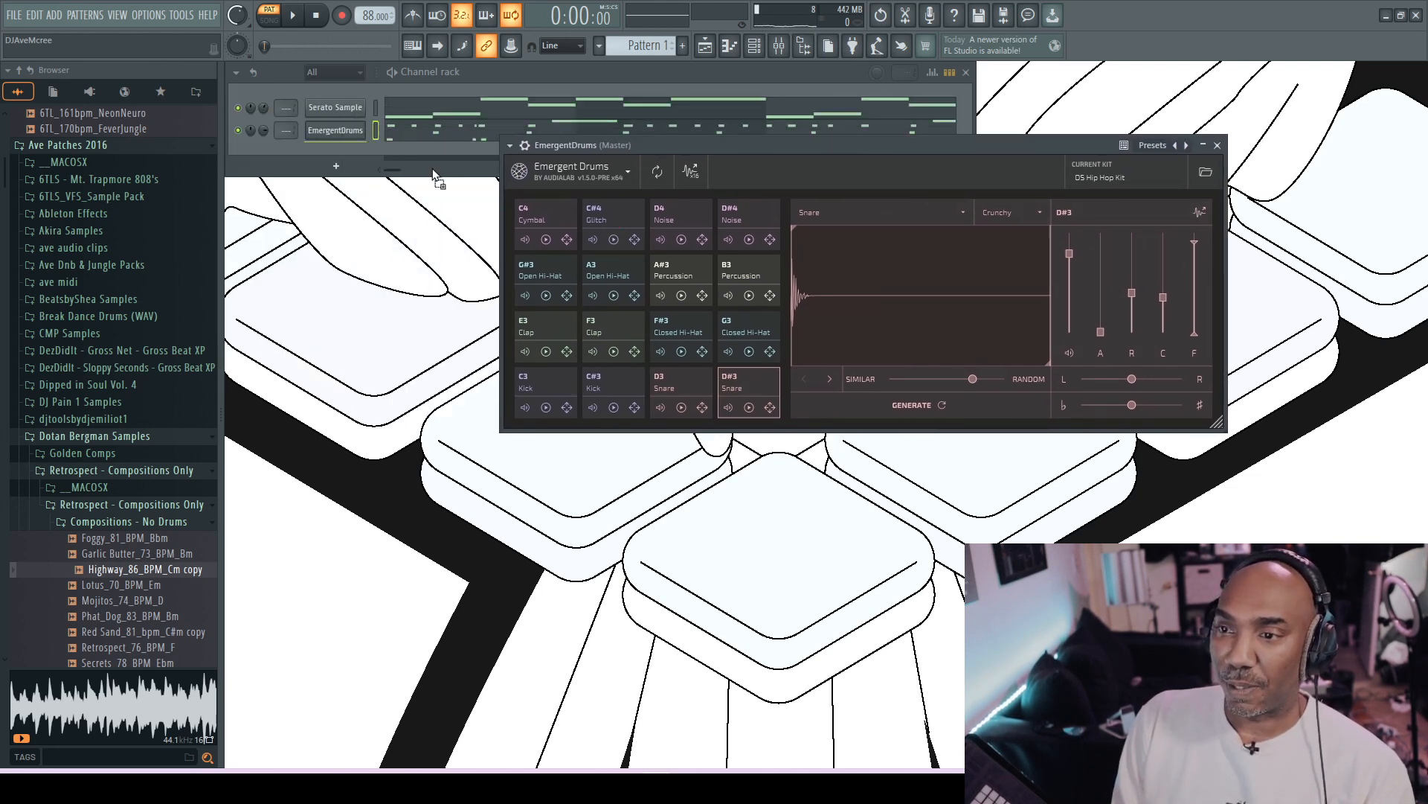
pyautogui.moveTo(345, 156); pyautogui.dragTo(345, 151)
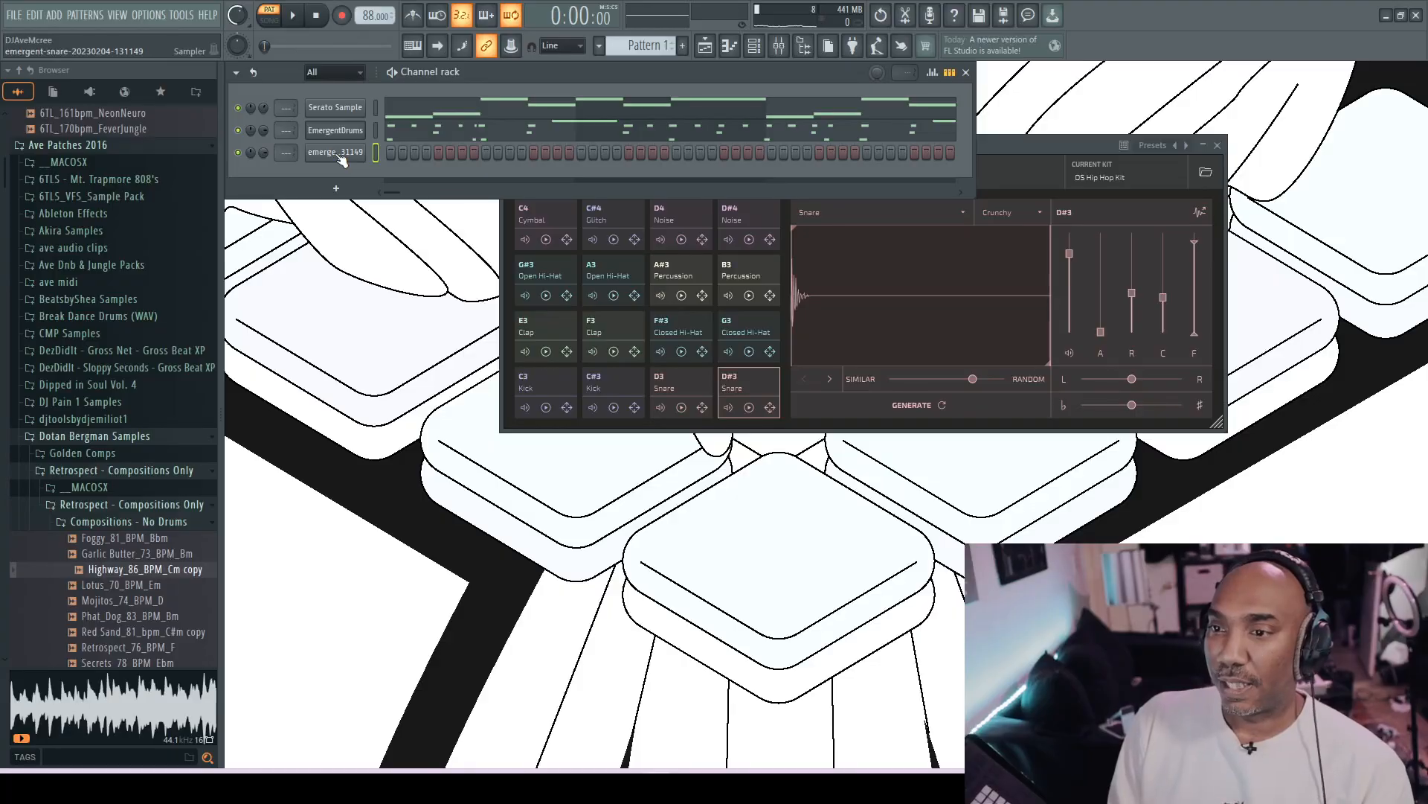
pyautogui.click(337, 154)
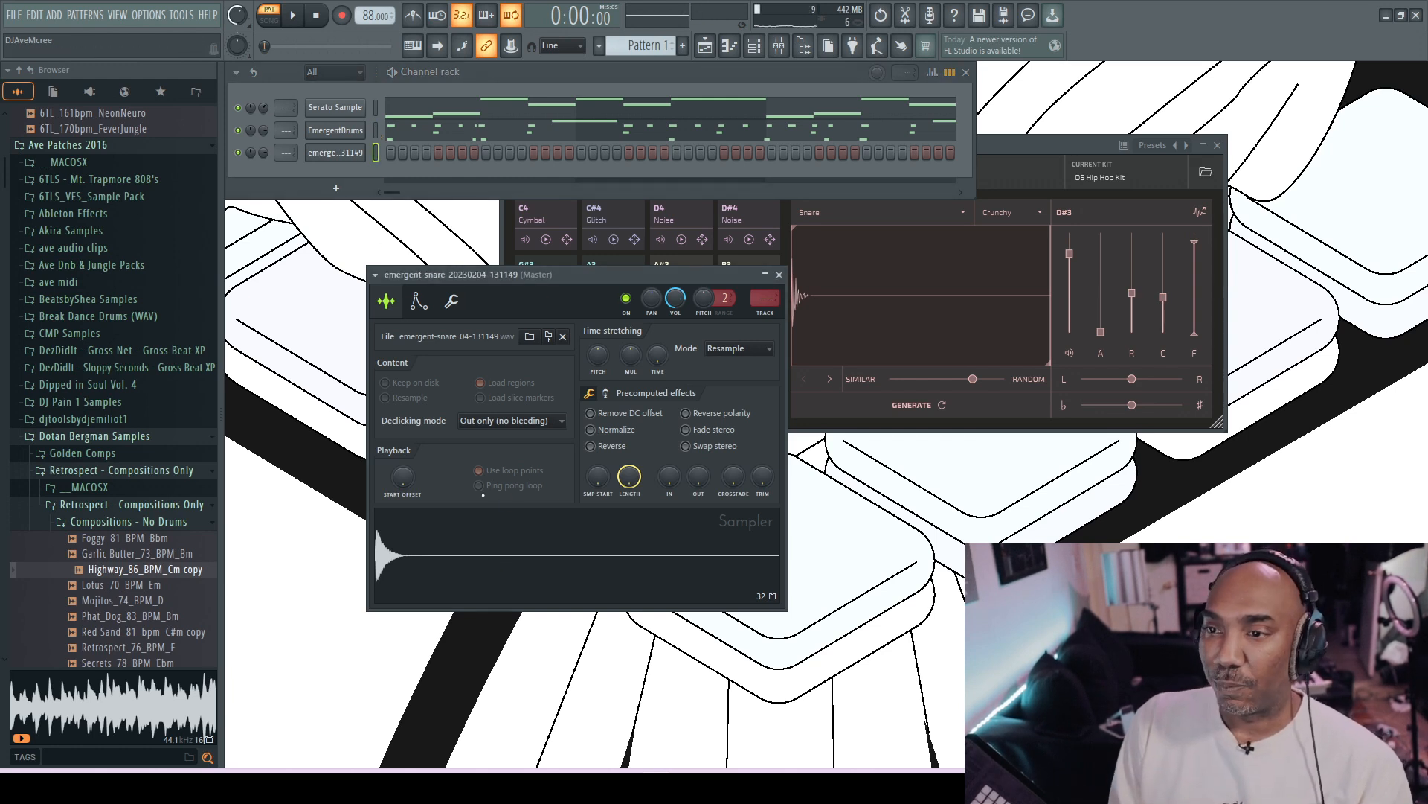
pyautogui.click(779, 274)
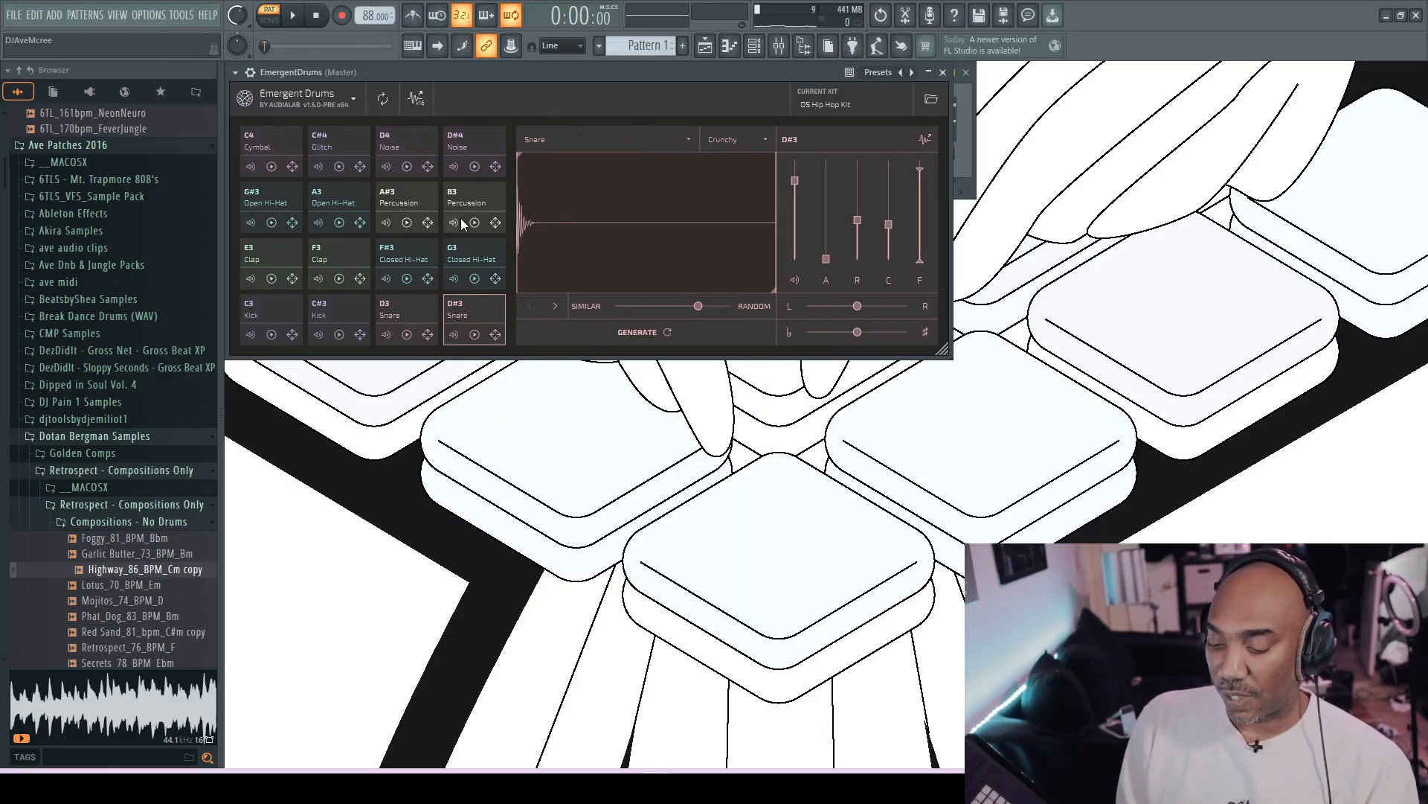
# - Generate new samples for the B3 and A#3 percussion pads with the difference amount fully at Random
pyautogui.click(470, 195)
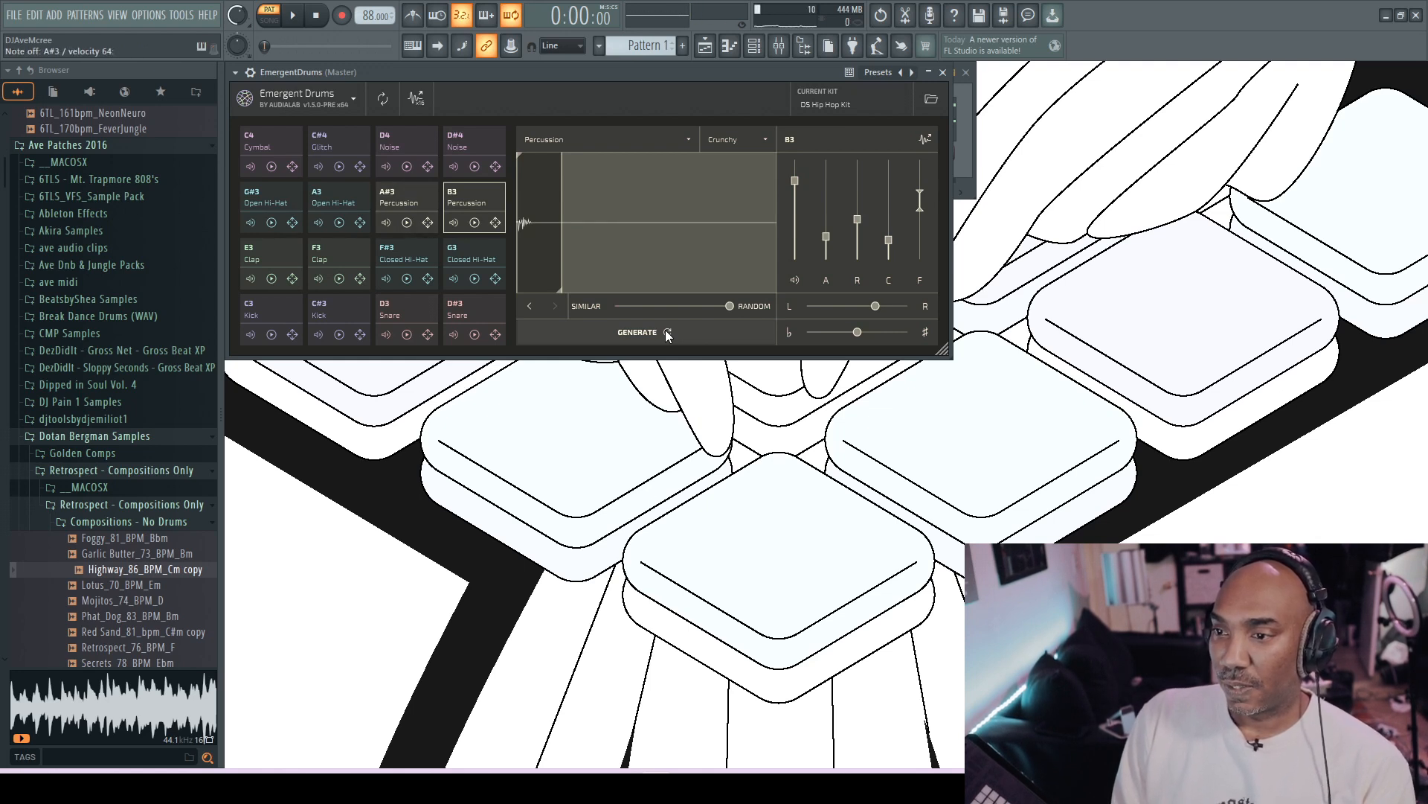
pyautogui.click(397, 201)
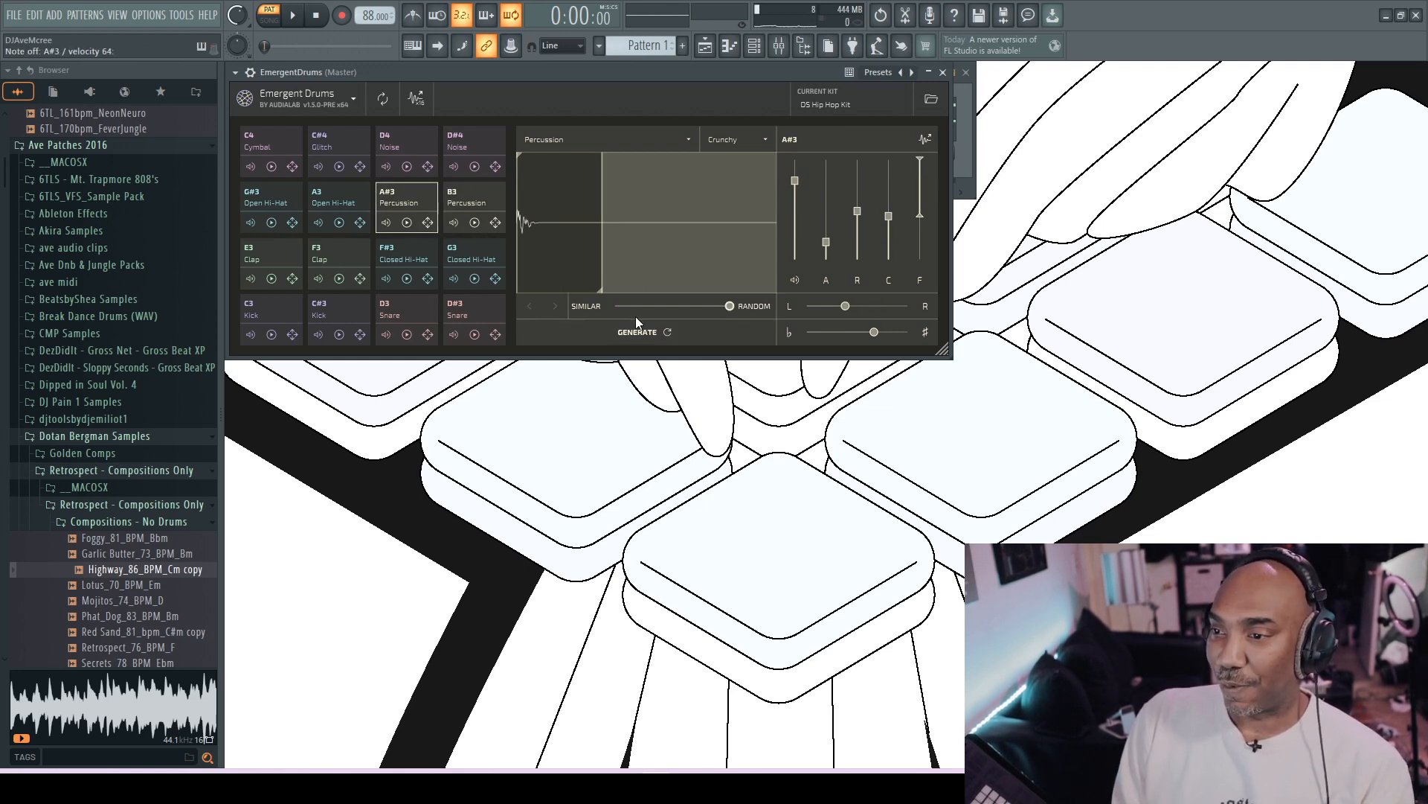
pyautogui.click(667, 333)
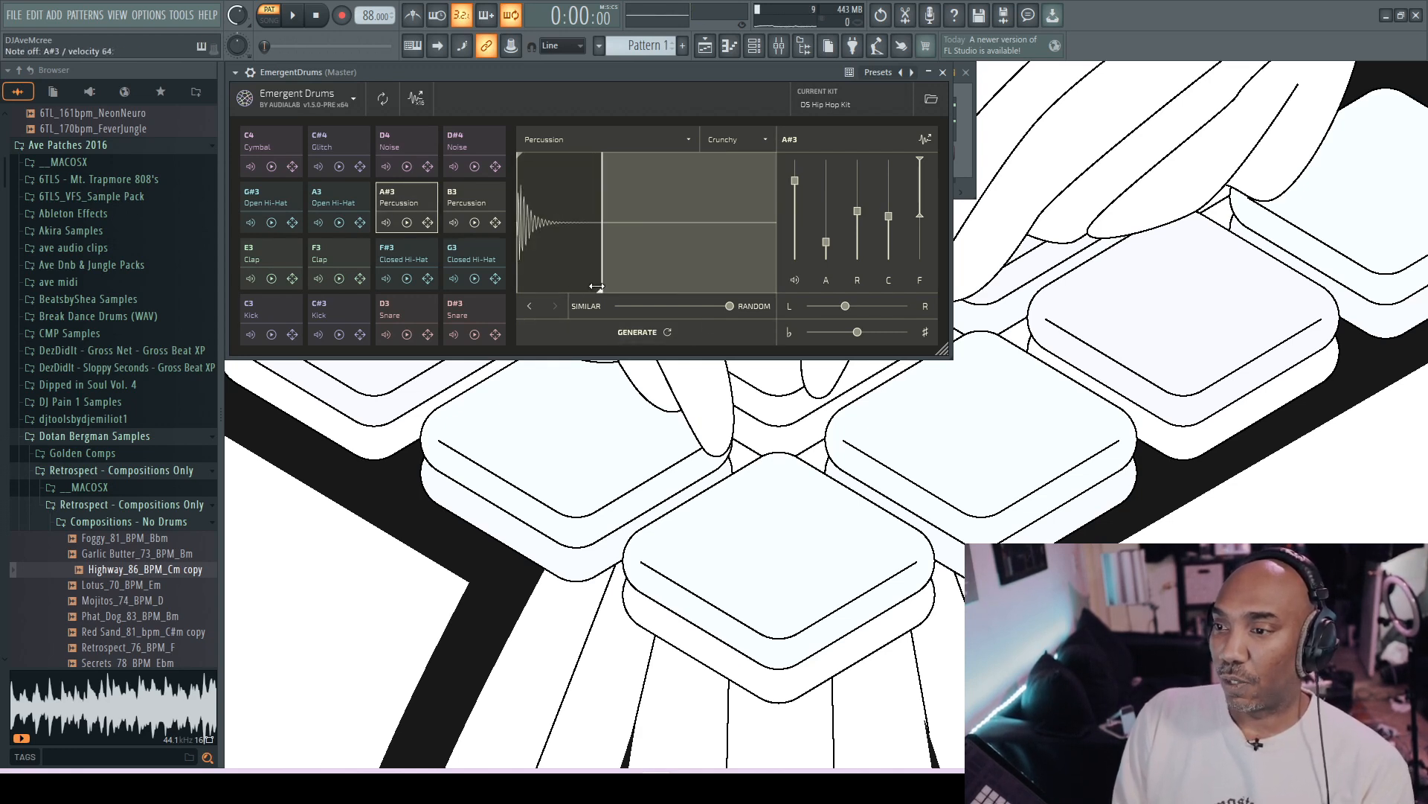
# - Go back to the original A#3 percussion sample and generate a closer variation with the difference amount at 0.148
pyautogui.click(532, 306)
pyautogui.moveTo(731, 308); pyautogui.dragTo(691, 309)
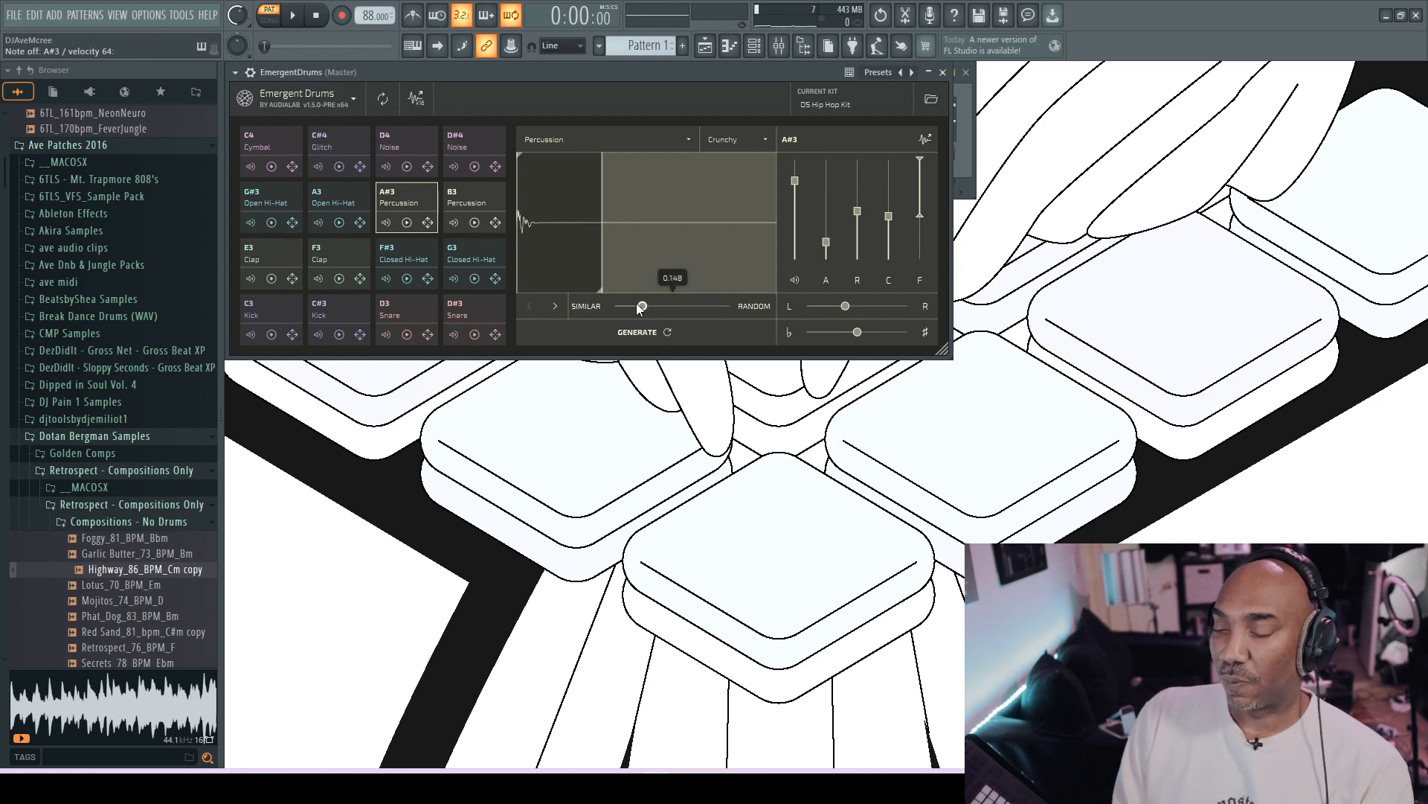
pyautogui.click(667, 329)
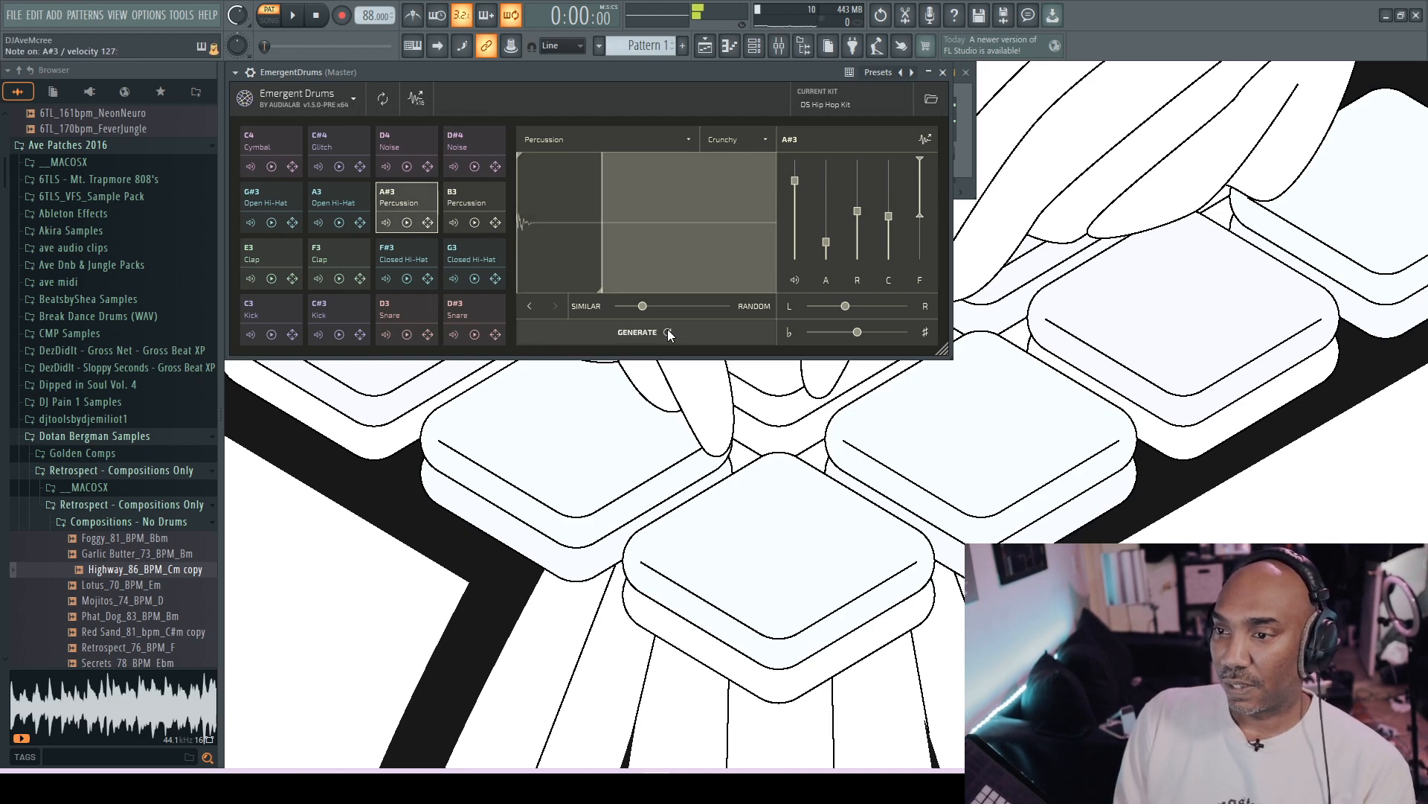
# - Import the PHRENDS SD sample from the MSXII-Schlump Shots folder onto the D#3 snare pad
pyautogui.scroll(-20, 237, 718)
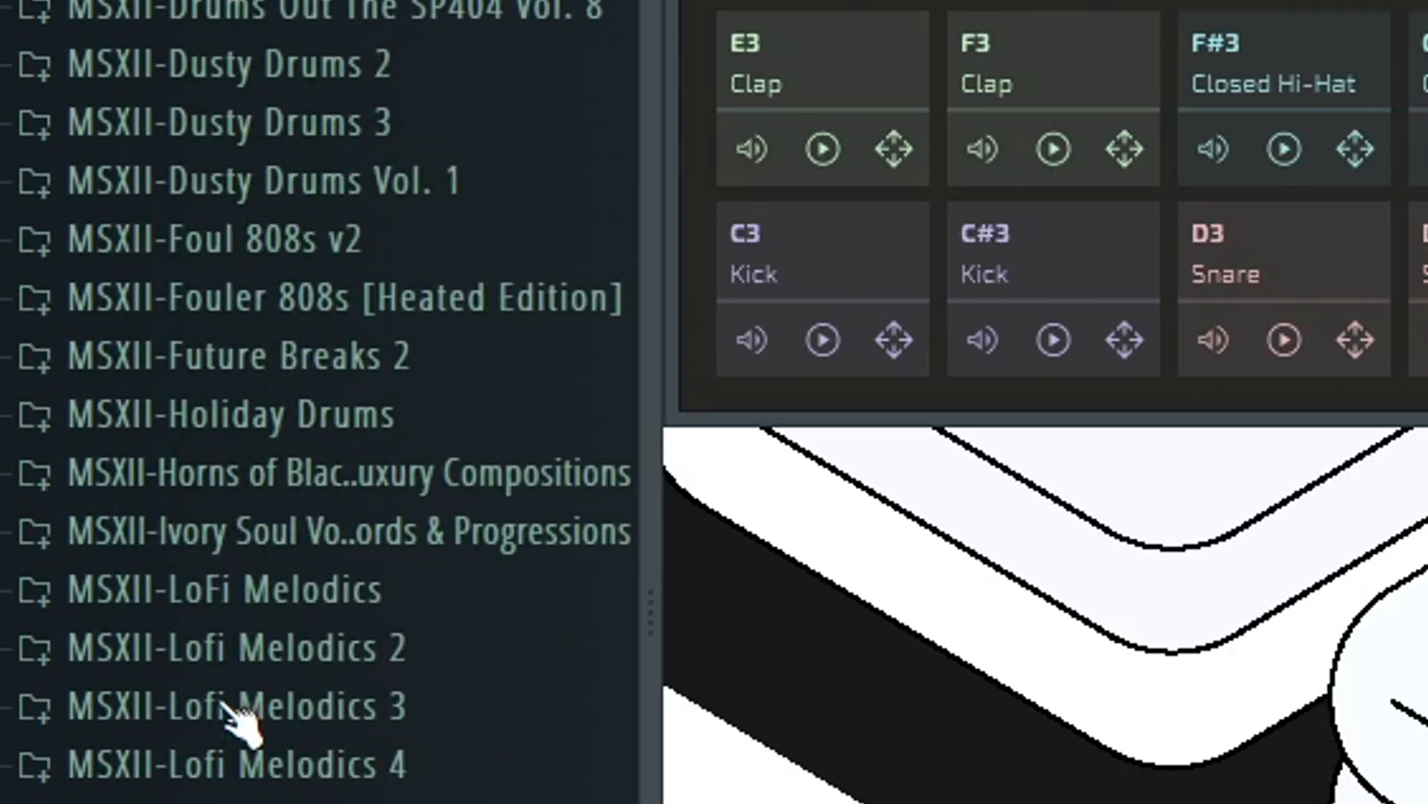
pyautogui.scroll(-12, 236, 718)
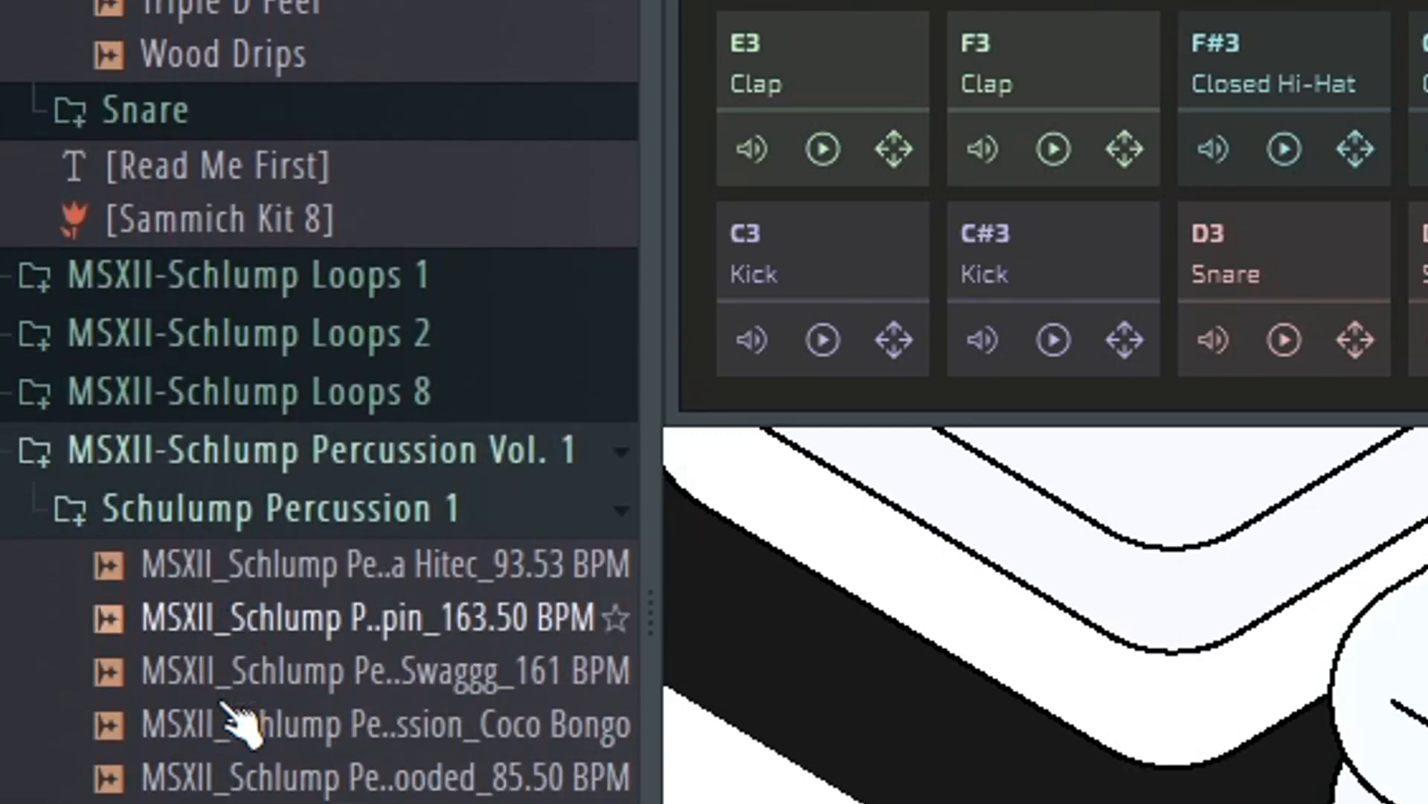
pyautogui.scroll(-1, 236, 718)
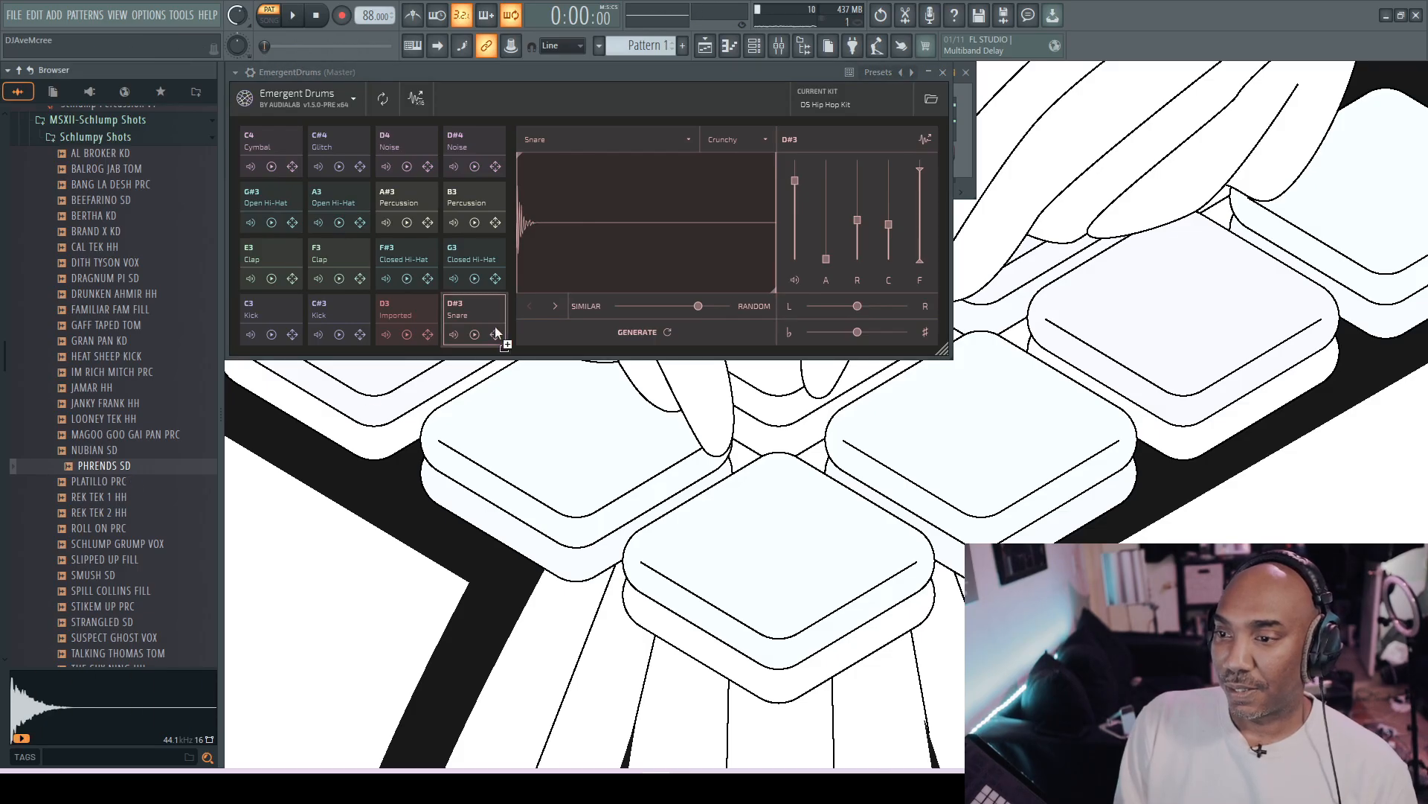
pyautogui.moveTo(497, 333); pyautogui.dragTo(497, 332)
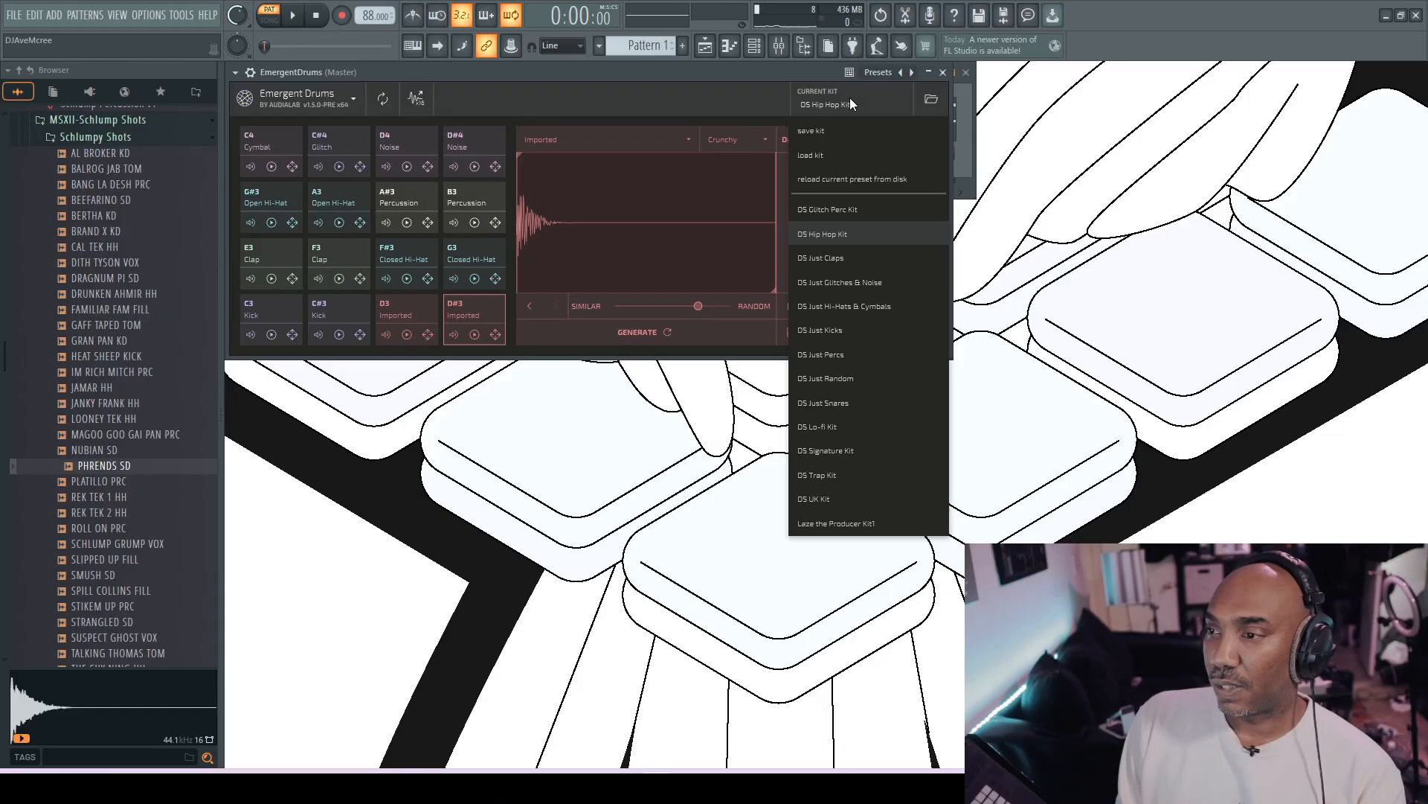
# - Load the DS Lo-fi Kit and replace it with the DS Trap Kit
pyautogui.click(859, 426)
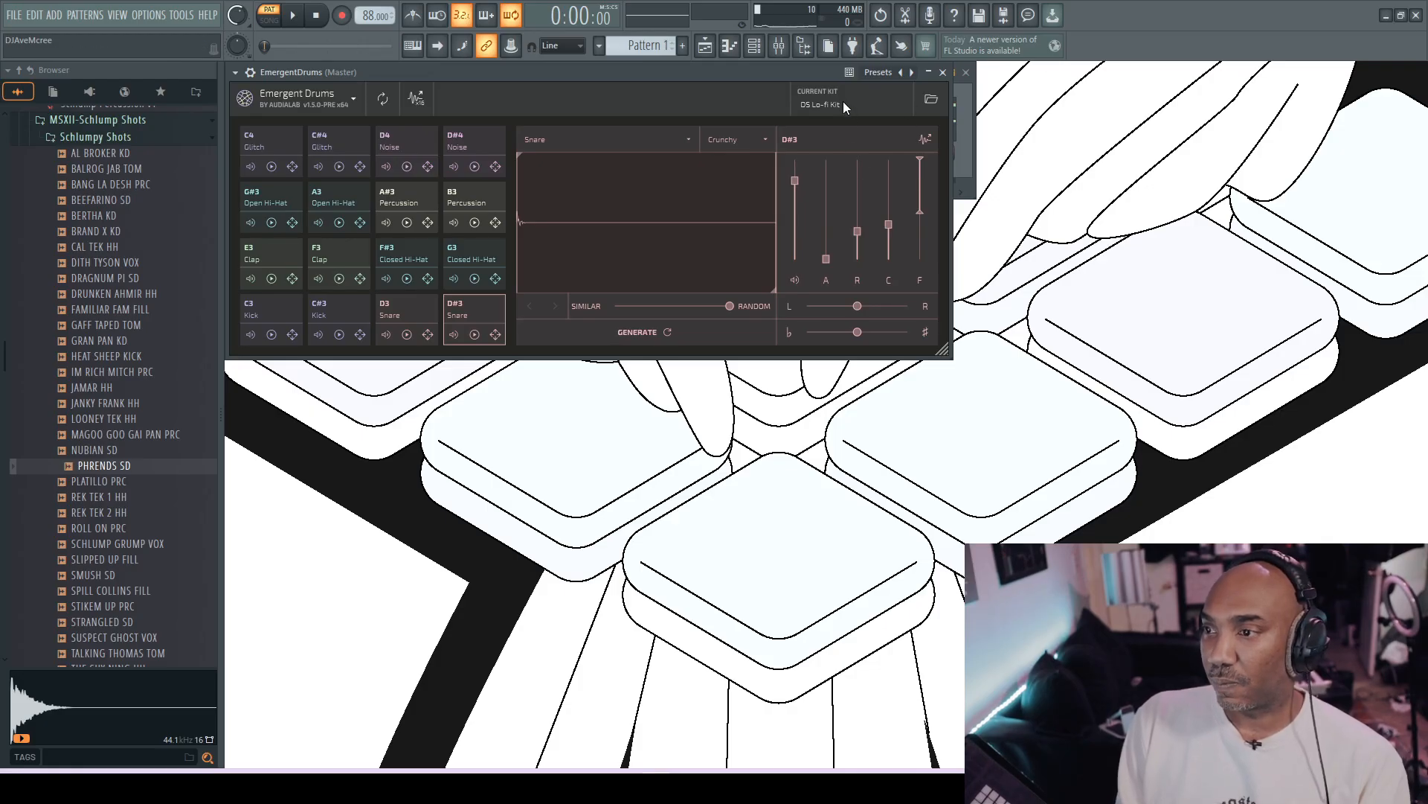
pyautogui.click(834, 104)
pyautogui.click(849, 482)
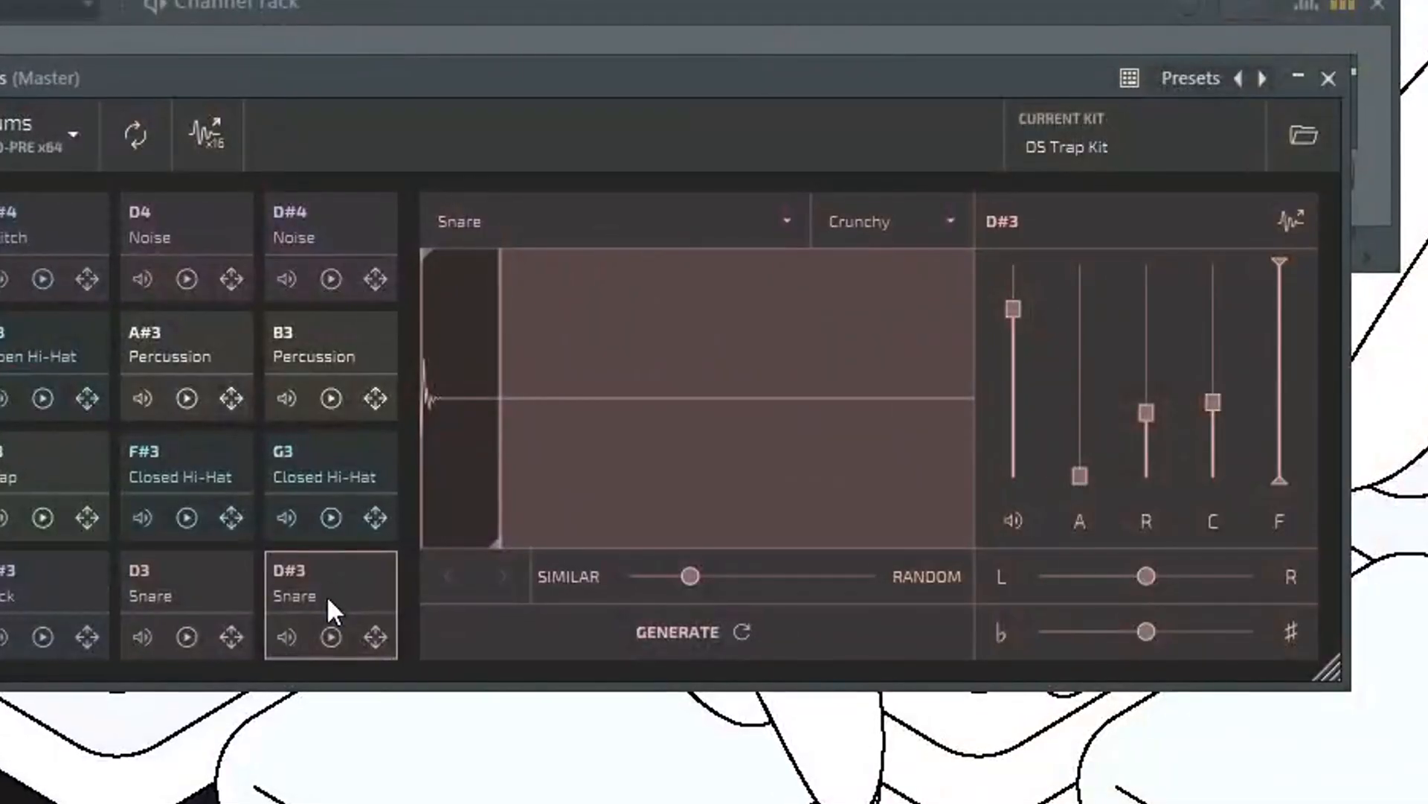
# - Preview the D#3 snare, swap it with the G3 closed hi-hat, and swap the two pads back
pyautogui.click(329, 637)
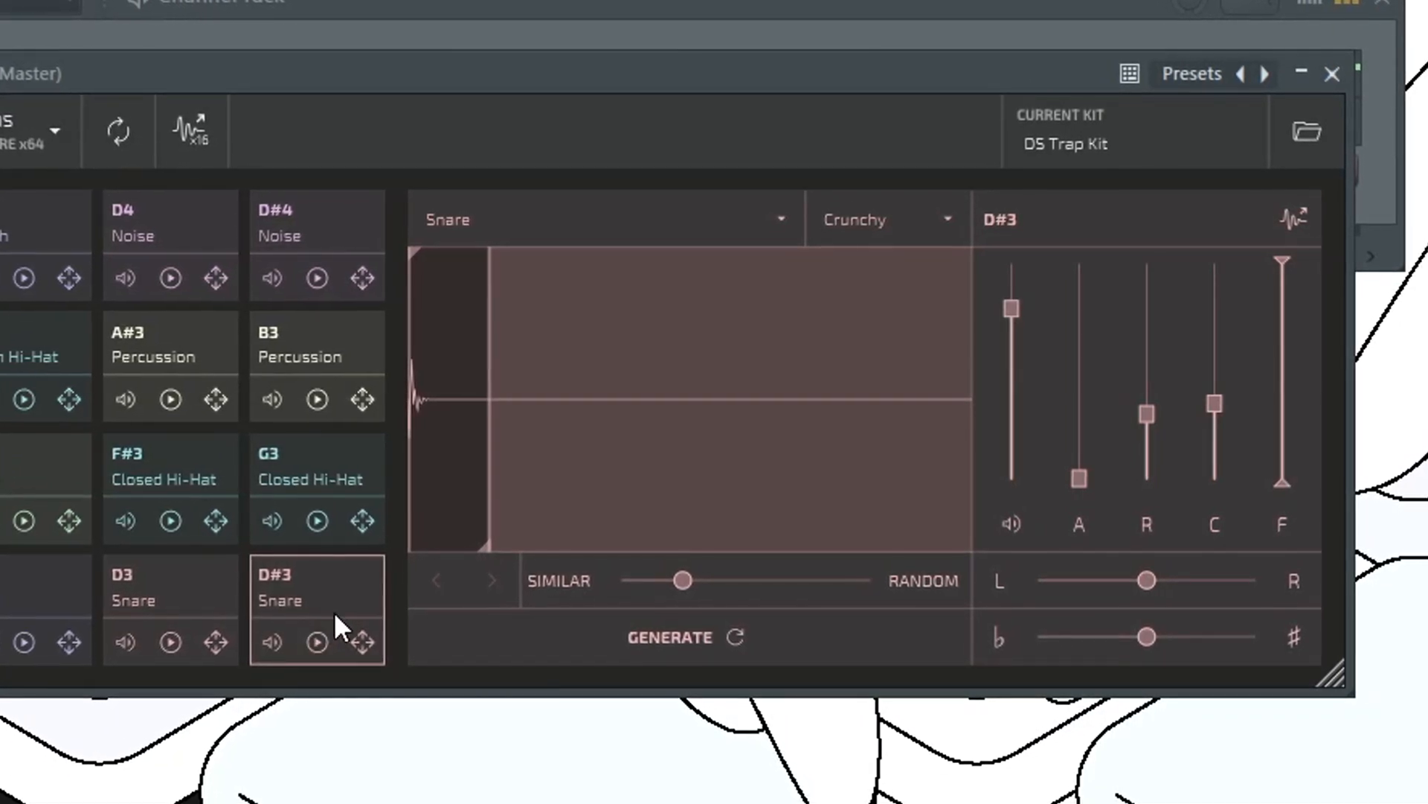
pyautogui.moveTo(351, 637); pyautogui.dragTo(333, 495)
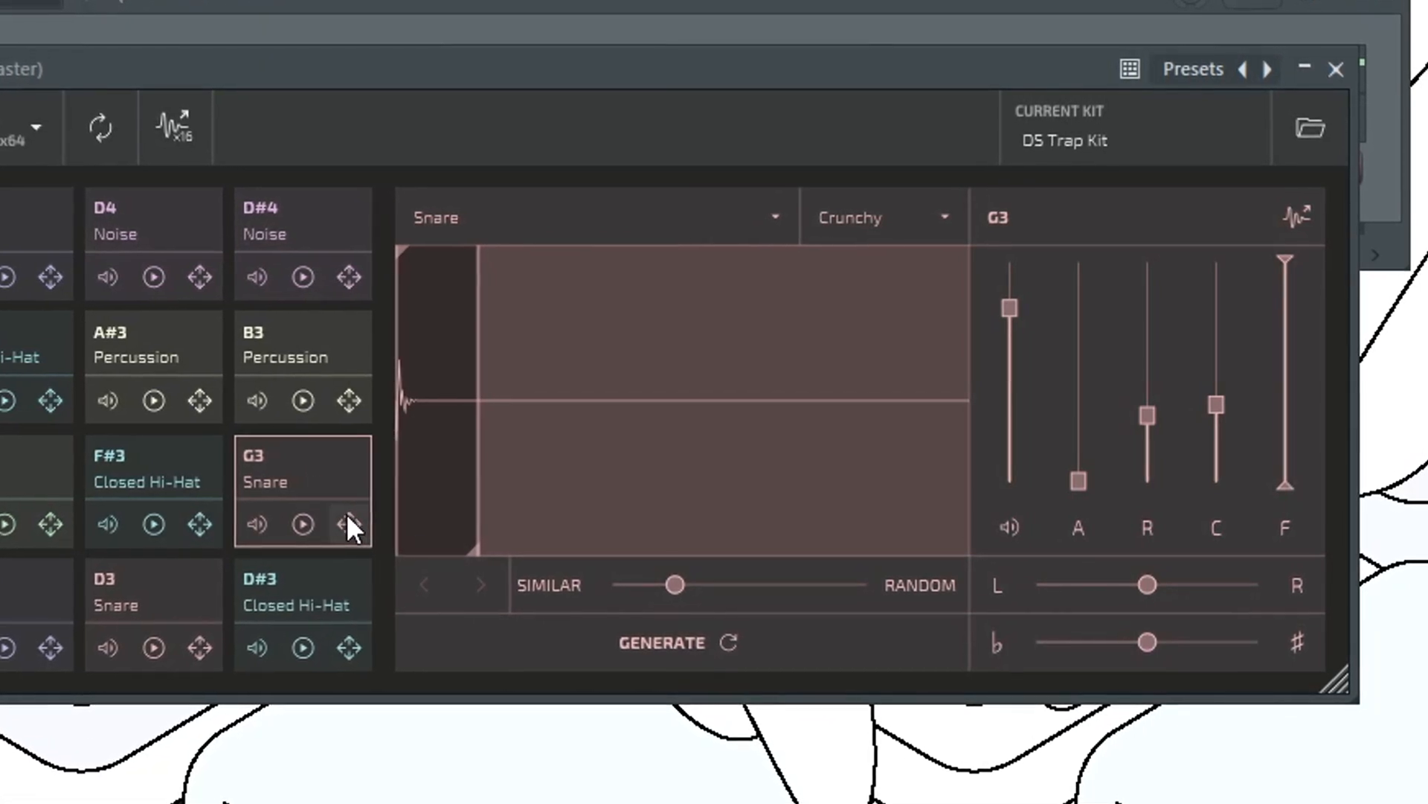
pyautogui.moveTo(350, 520); pyautogui.dragTo(340, 637)
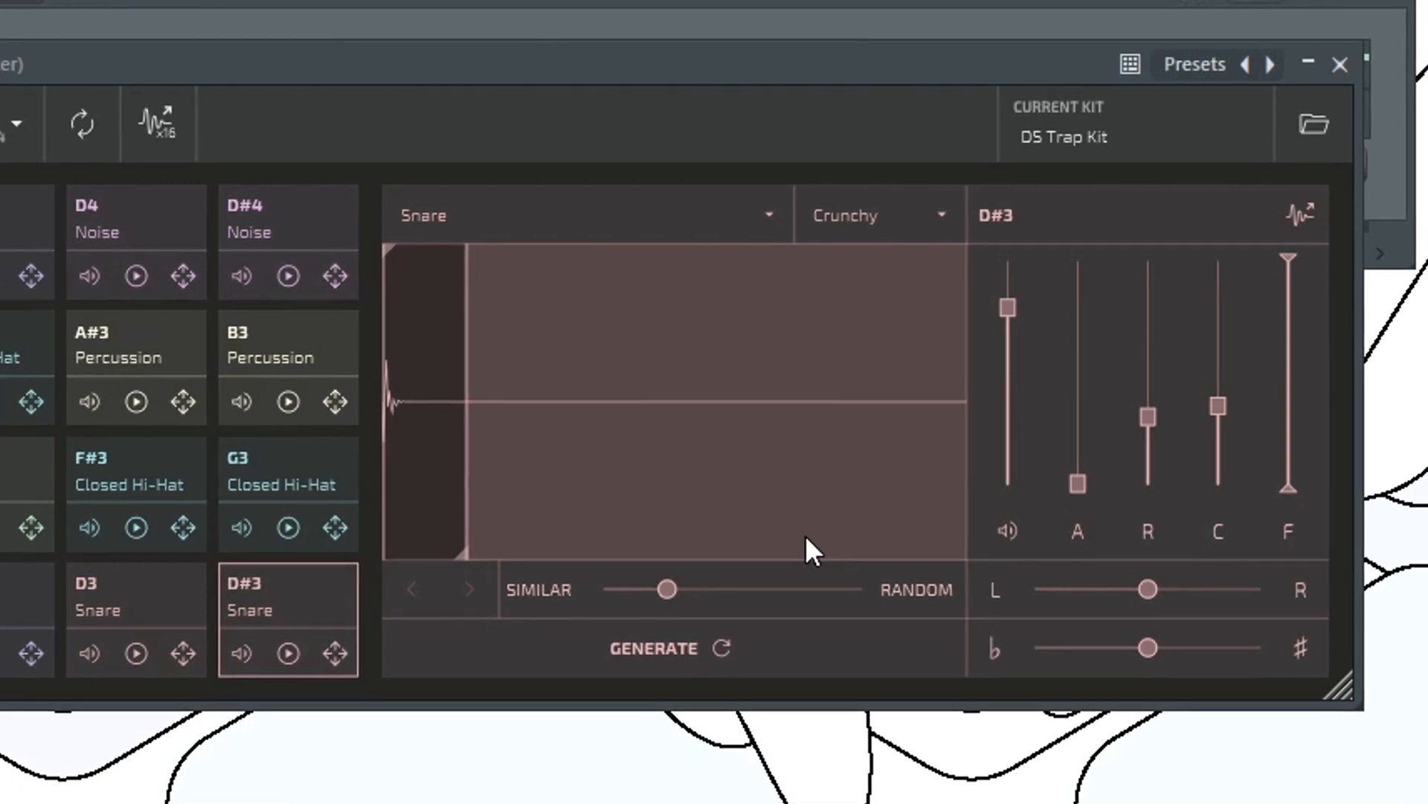
# - Generate a variation of the D#3 snare at its current difference amount, previewing the sample before and after
pyautogui.click(287, 655)
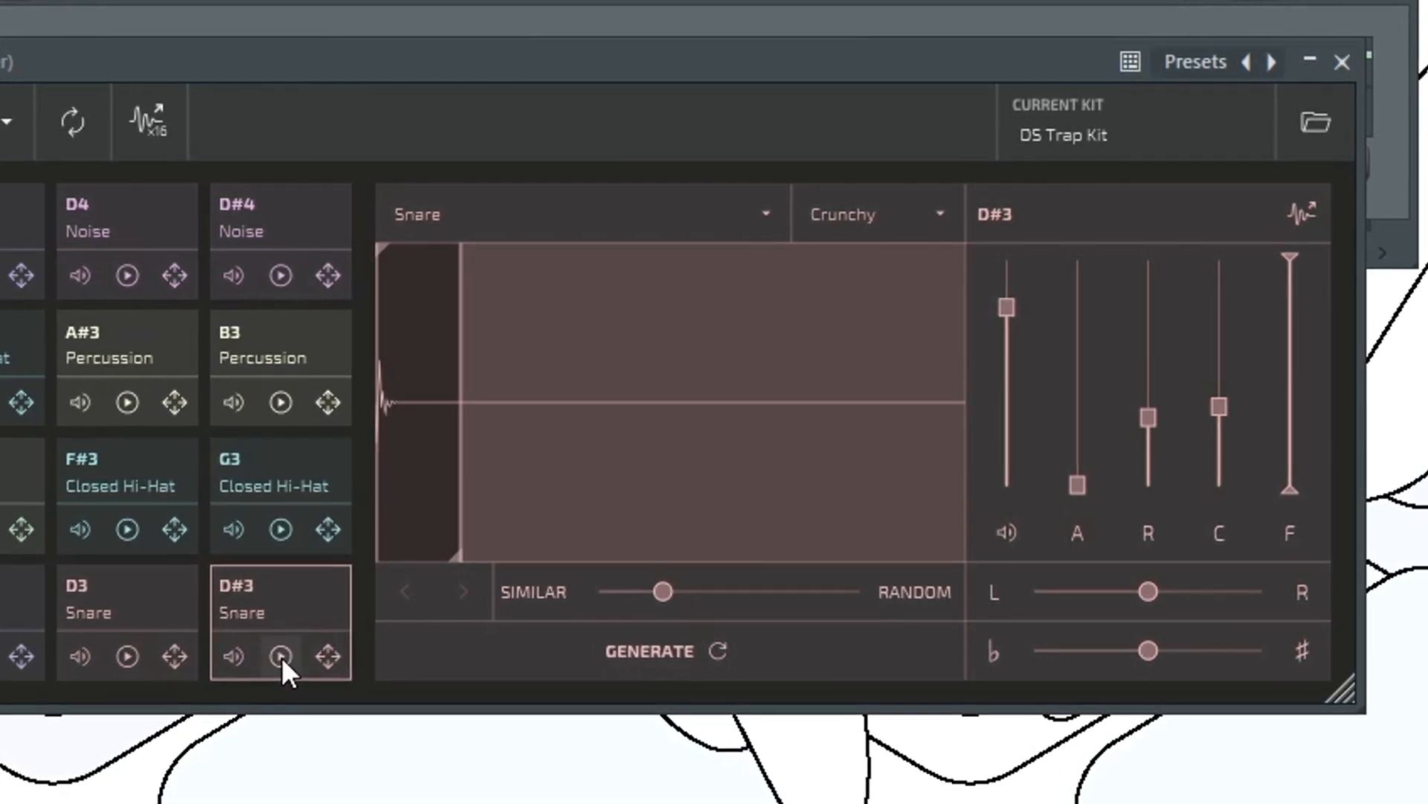
pyautogui.click(708, 648)
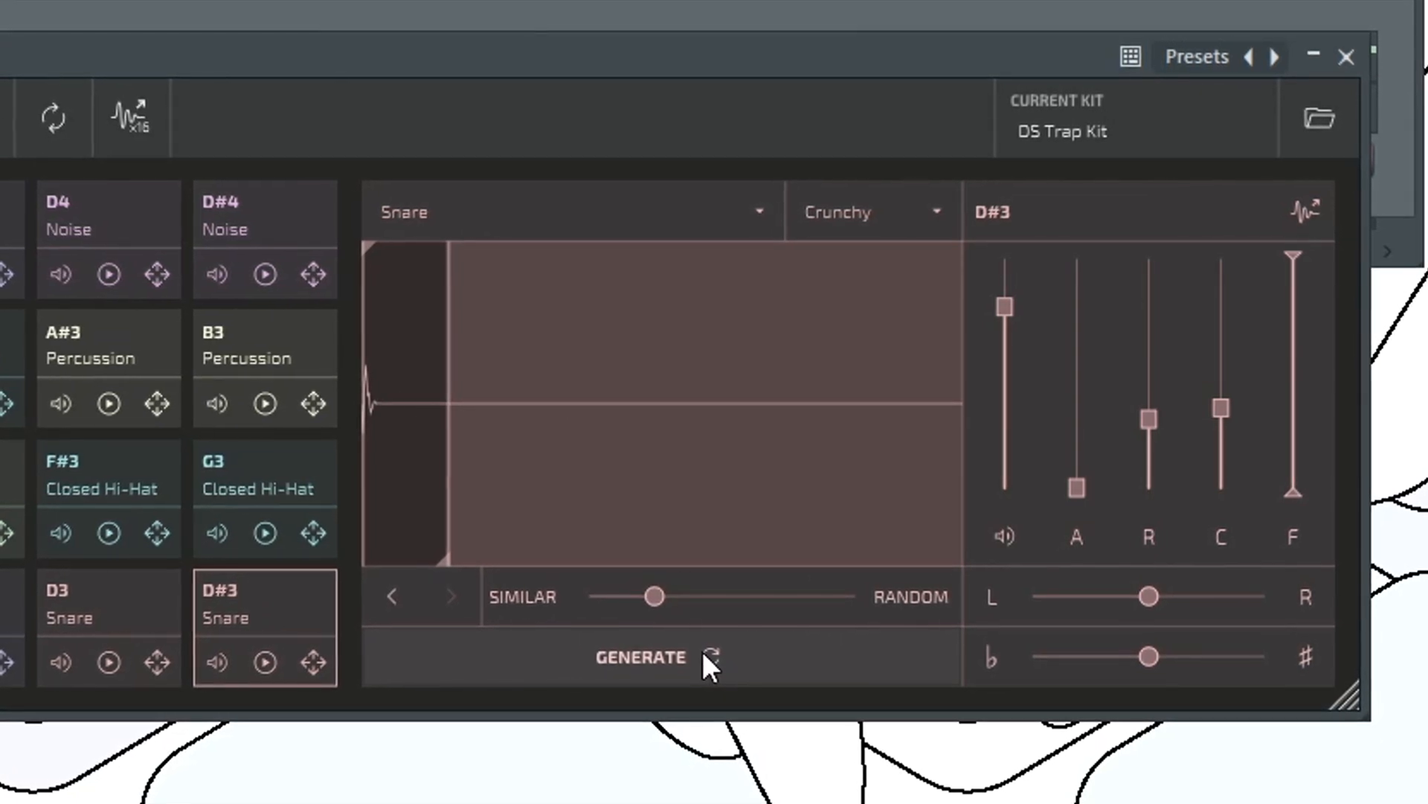
pyautogui.click(258, 665)
pyautogui.click(259, 666)
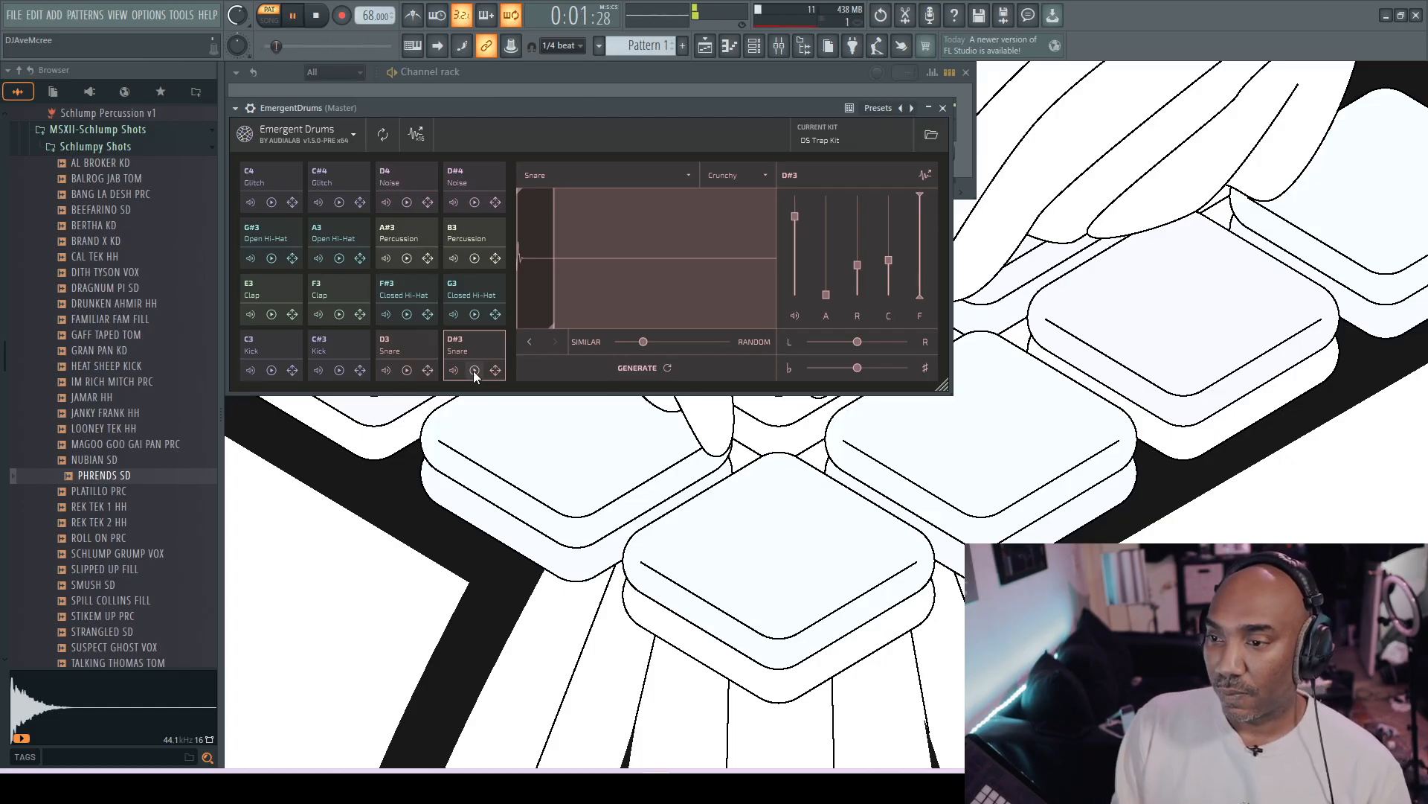
# - Generate another D#3 snare variation, raise the difference amount slightly towards Random, and generate one more
pyautogui.click(666, 368)
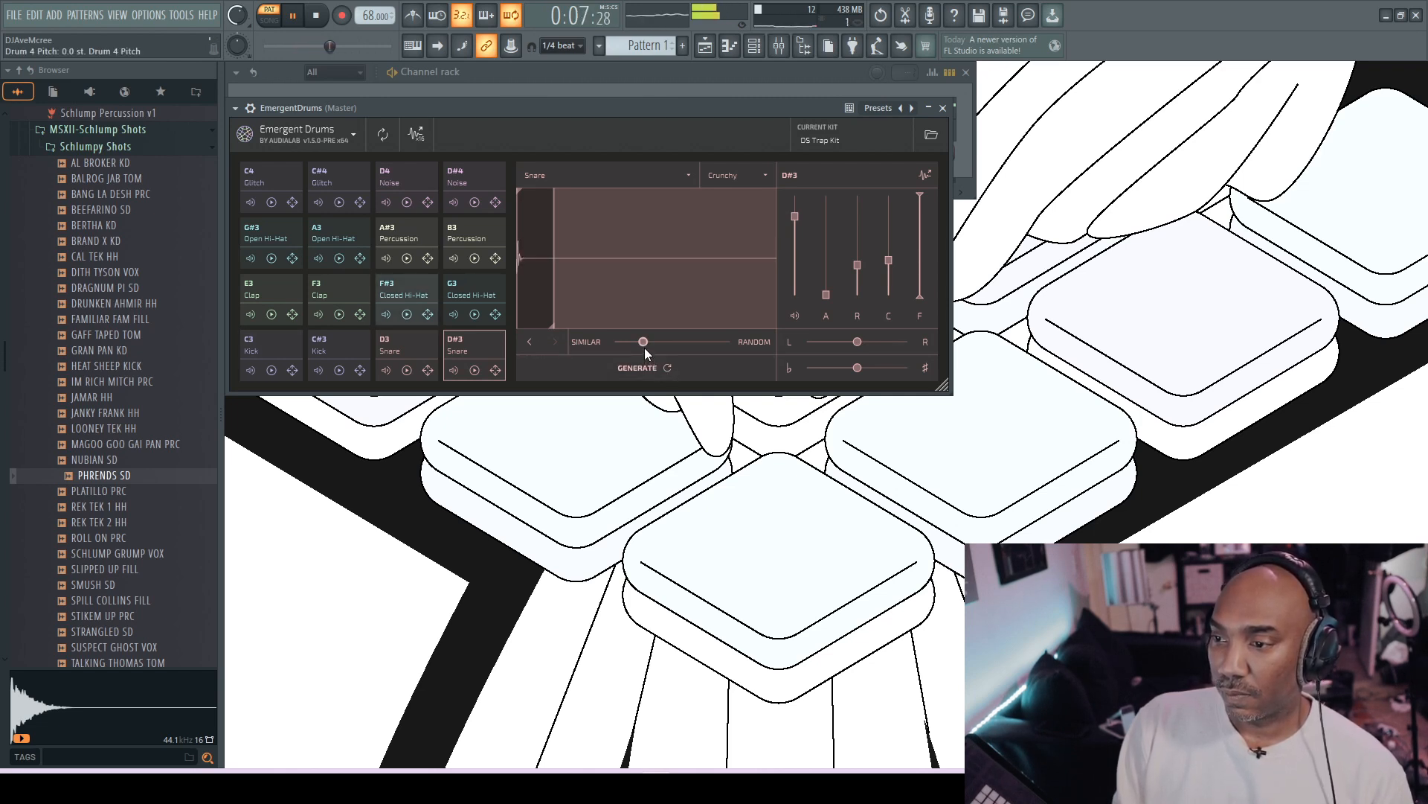
pyautogui.click(644, 343)
pyautogui.moveTo(650, 342); pyautogui.dragTo(654, 342)
pyautogui.click(670, 367)
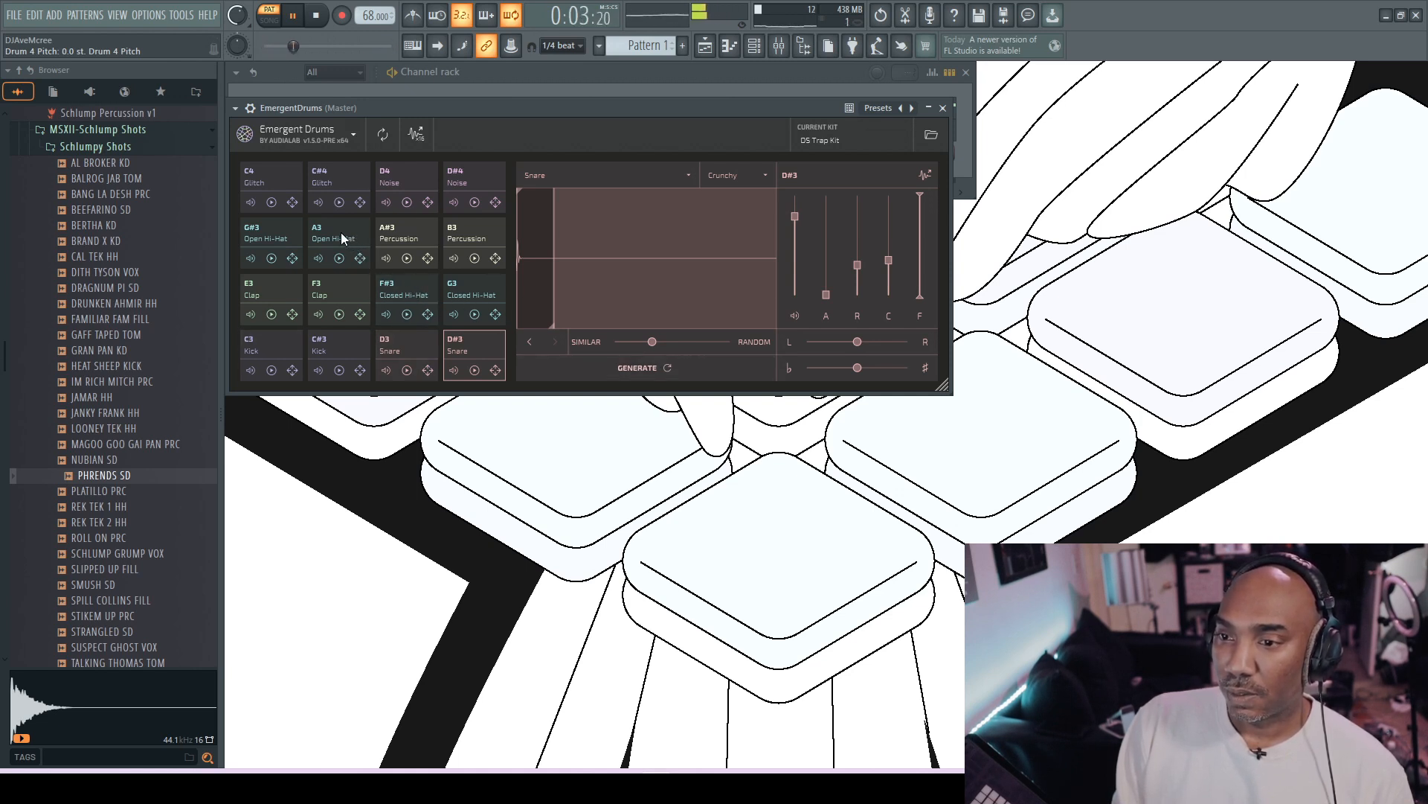
# - Lower the gain of the G#3 open hi-hat to -12.9 dB
pyautogui.click(291, 233)
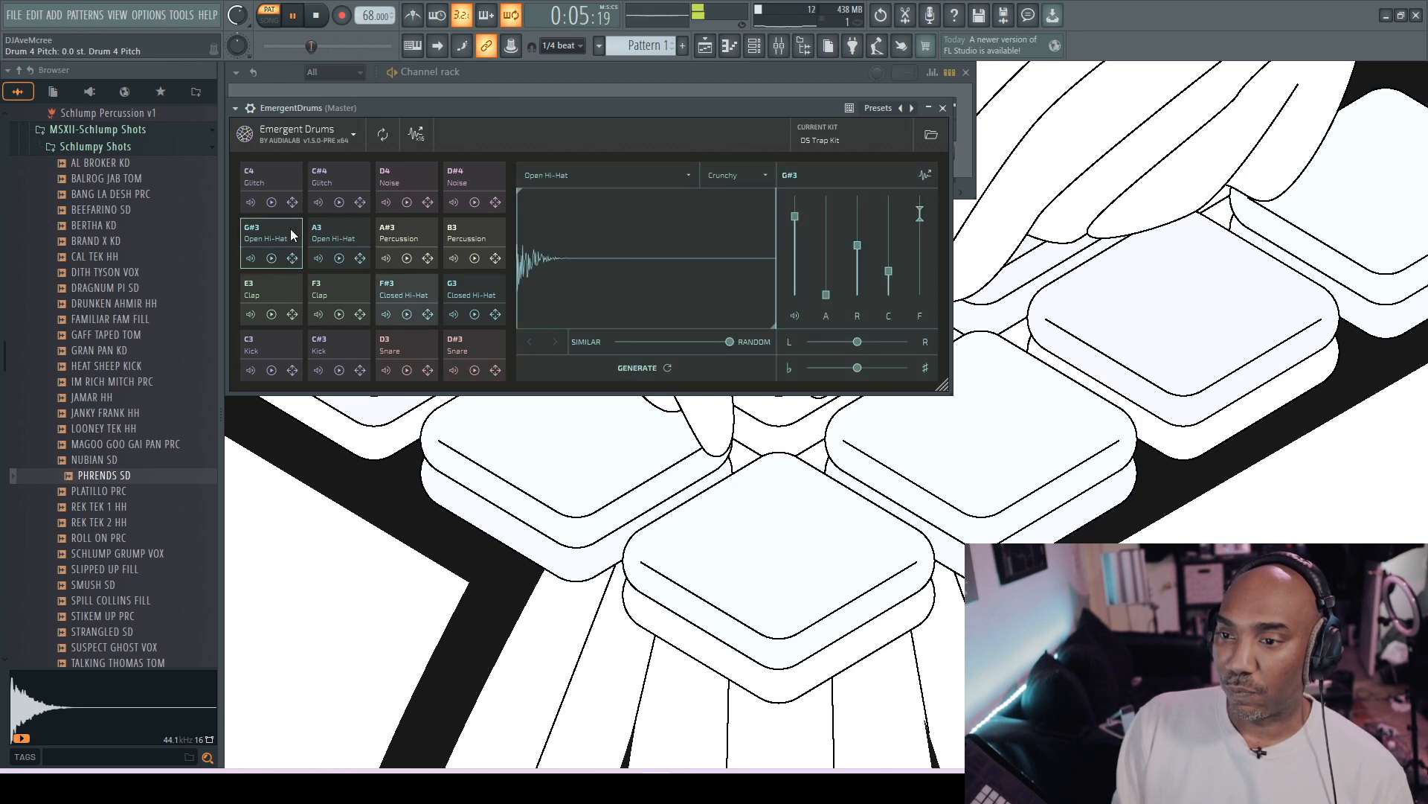
pyautogui.moveTo(794, 217); pyautogui.dragTo(793, 230)
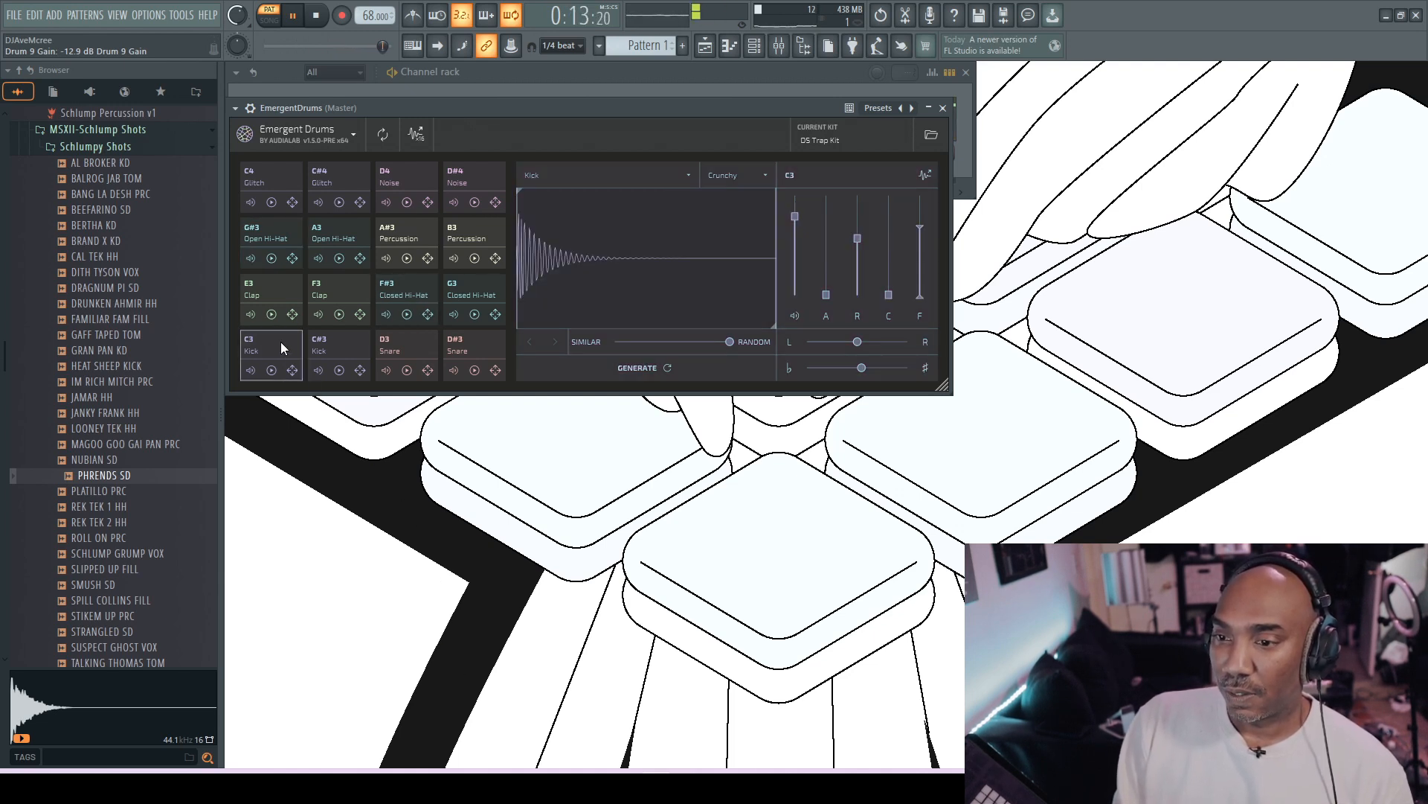
# - Reduce the C3 kick's difference amount to slightly below the midpoint between Similar and Random, and generate two successive variations
pyautogui.moveTo(729, 343); pyautogui.dragTo(658, 339)
pyautogui.click(668, 366)
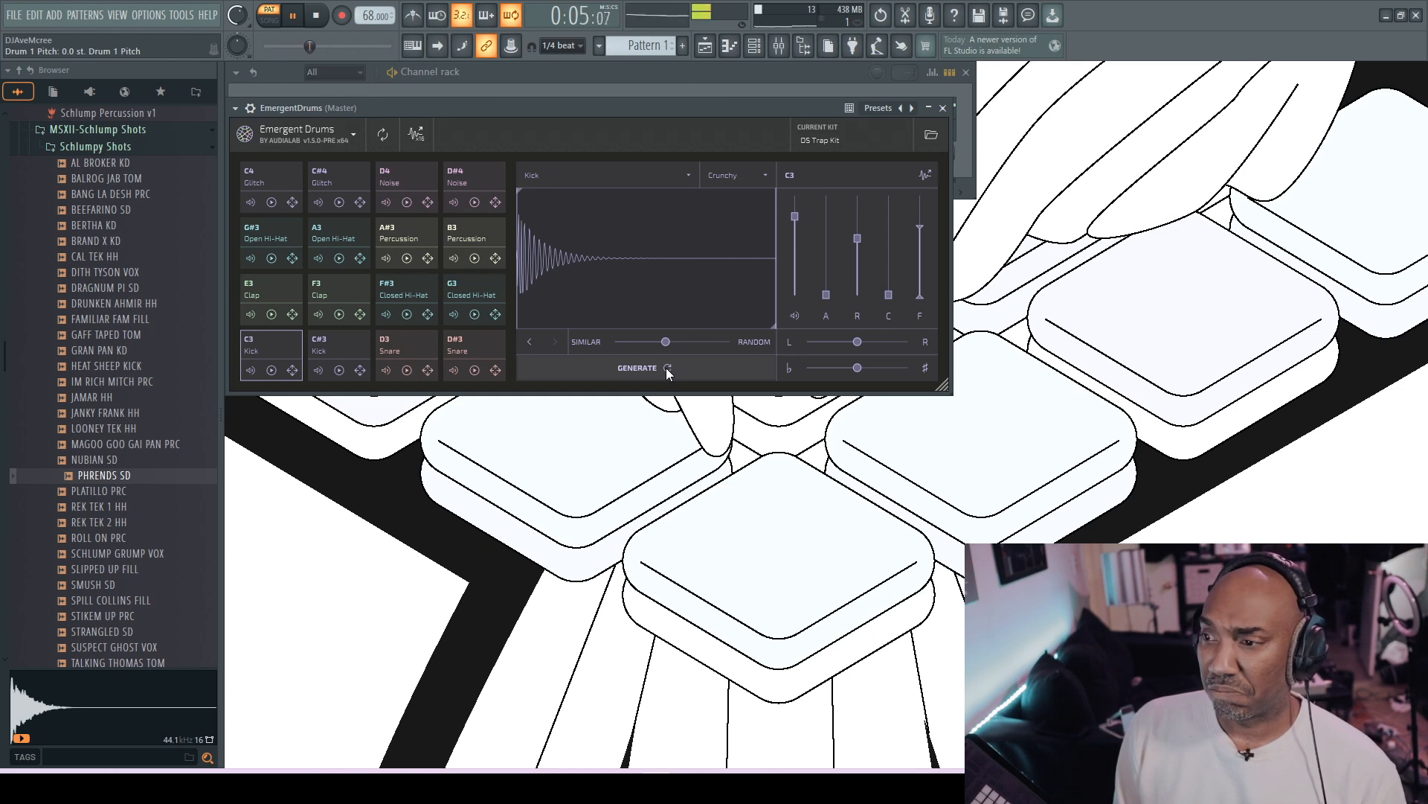
pyautogui.click(666, 368)
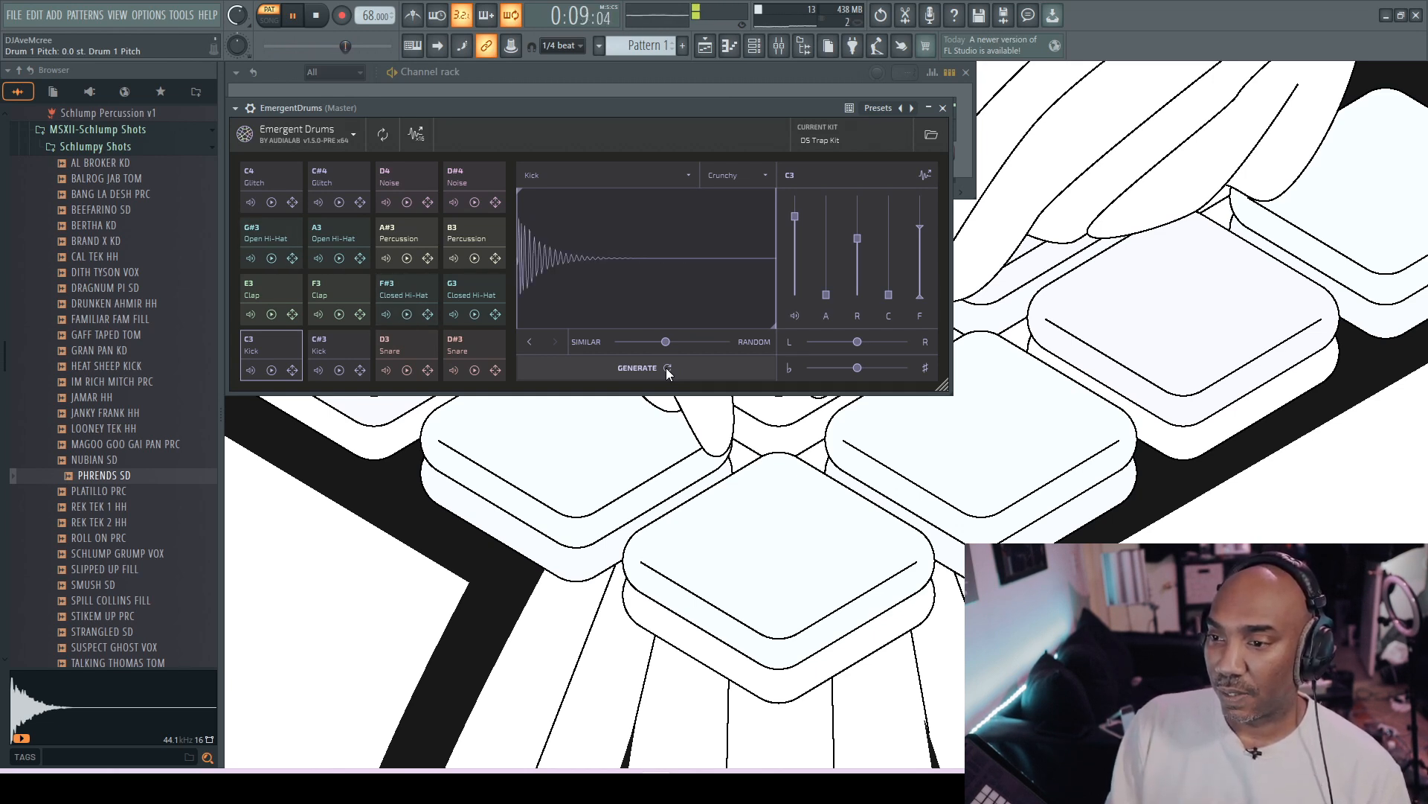
# - Select the D#3 snare pad for editing
pyautogui.click(483, 343)
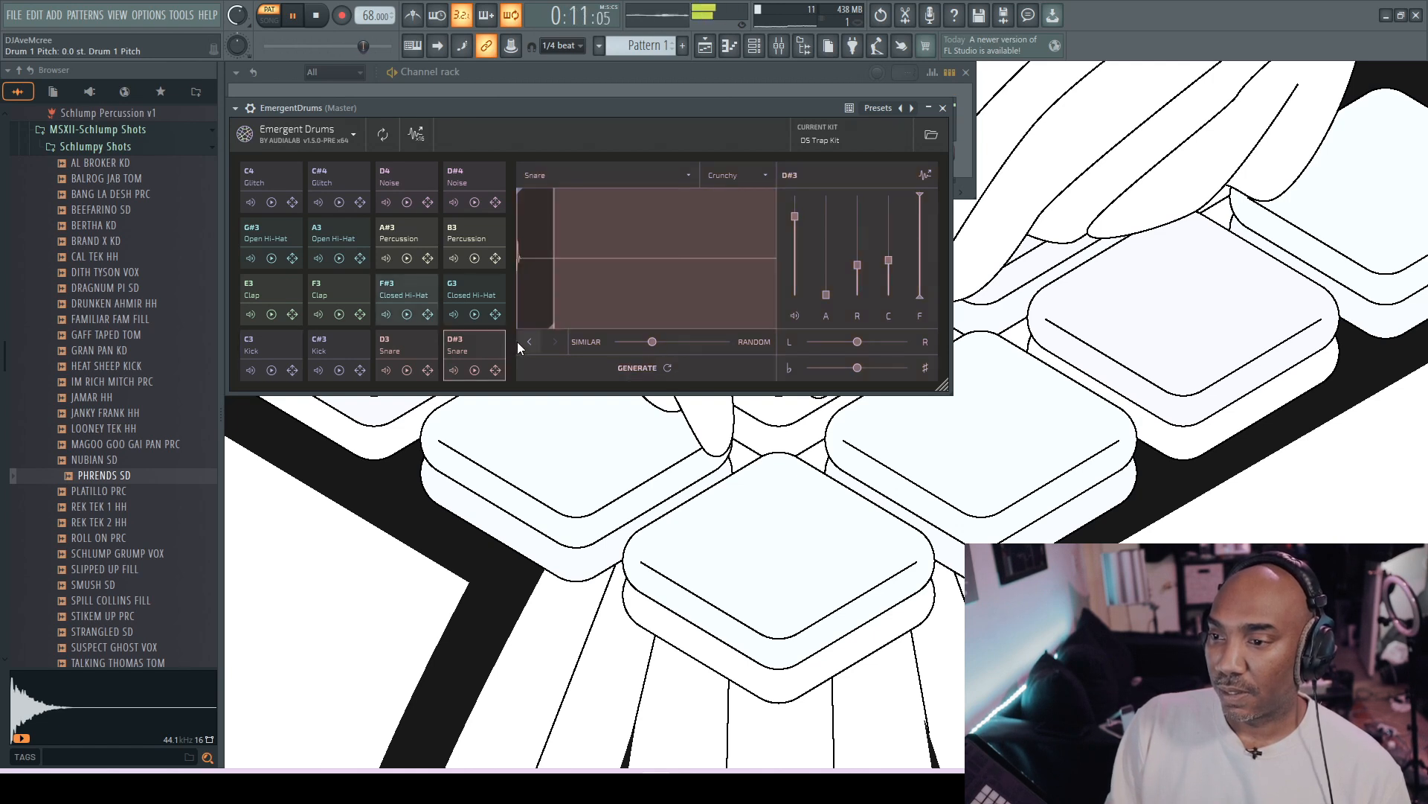